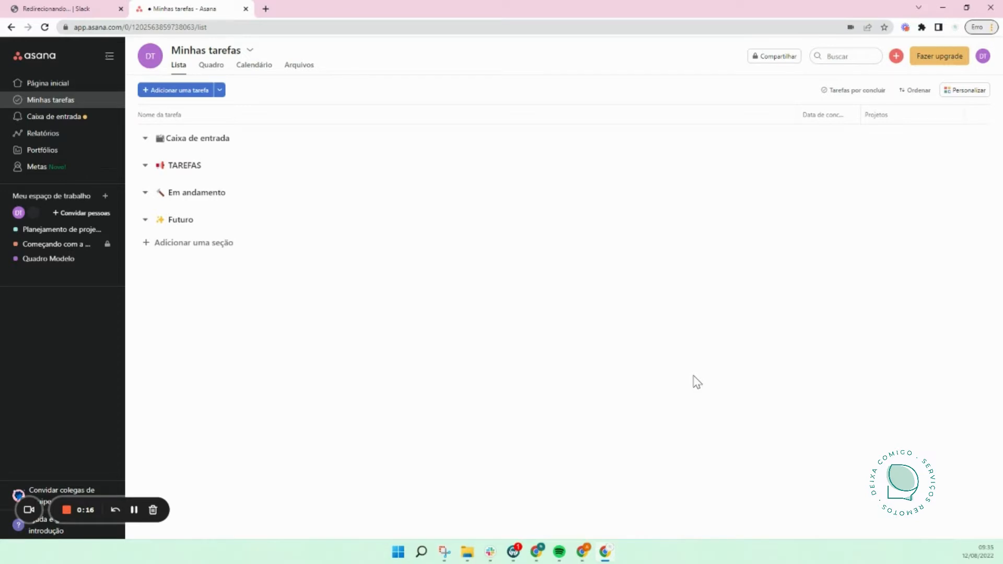
# Step: Browse the home page's upcoming, overdue and completed priority tasks, then return to Minhas tarefas
pyautogui.click(61, 83)
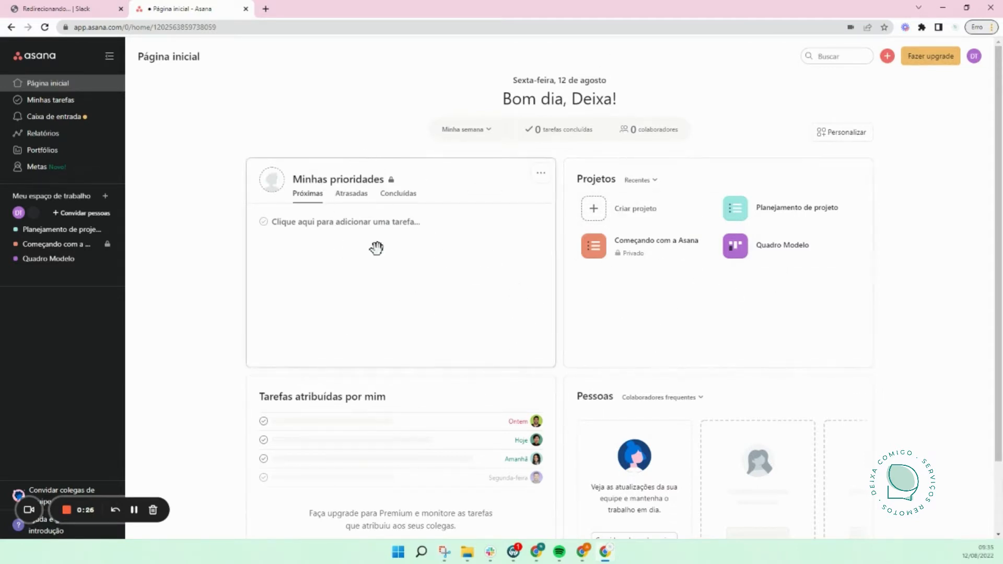
pyautogui.click(352, 196)
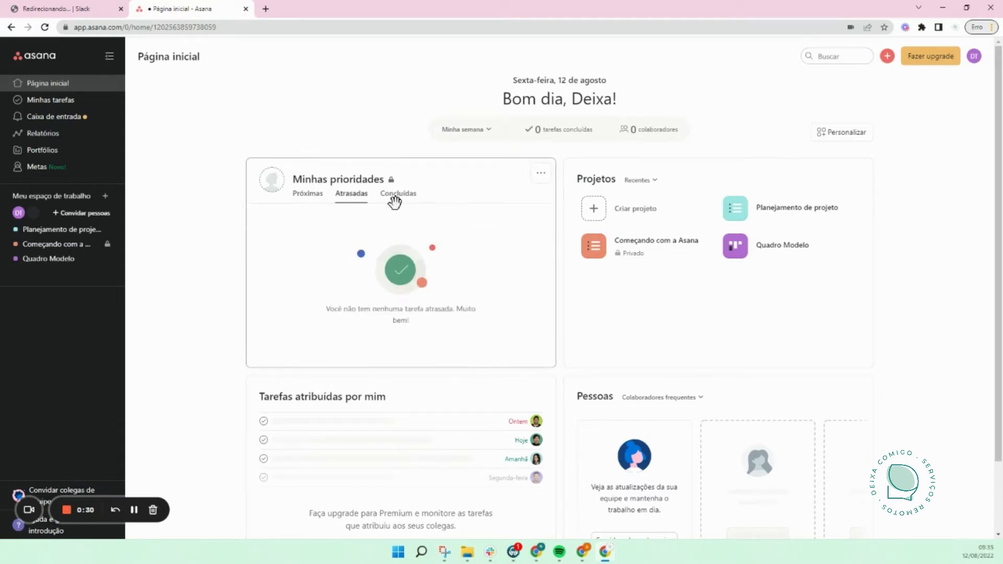
pyautogui.click(395, 198)
pyautogui.click(307, 198)
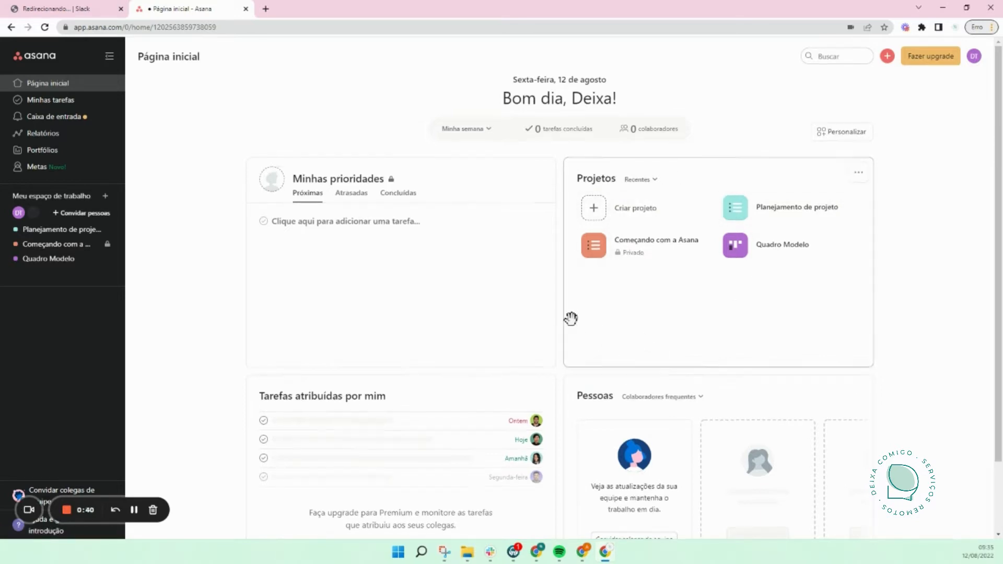
pyautogui.scroll(-1, 571, 320)
pyautogui.scroll(1, 627, 431)
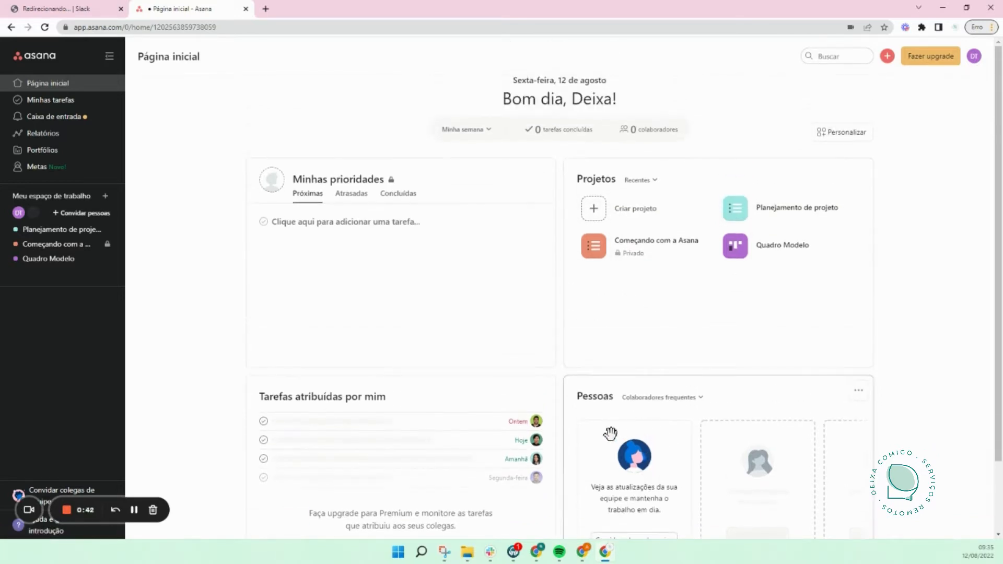
pyautogui.click(74, 101)
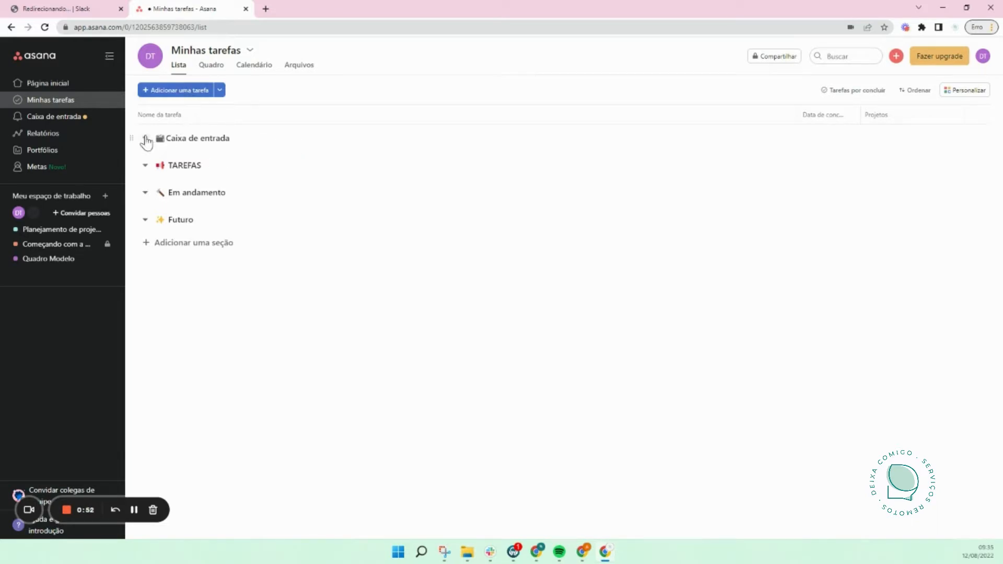
# Step: Show Minhas tarefas on the Calendário tab in month view for August 2022
pyautogui.click(211, 66)
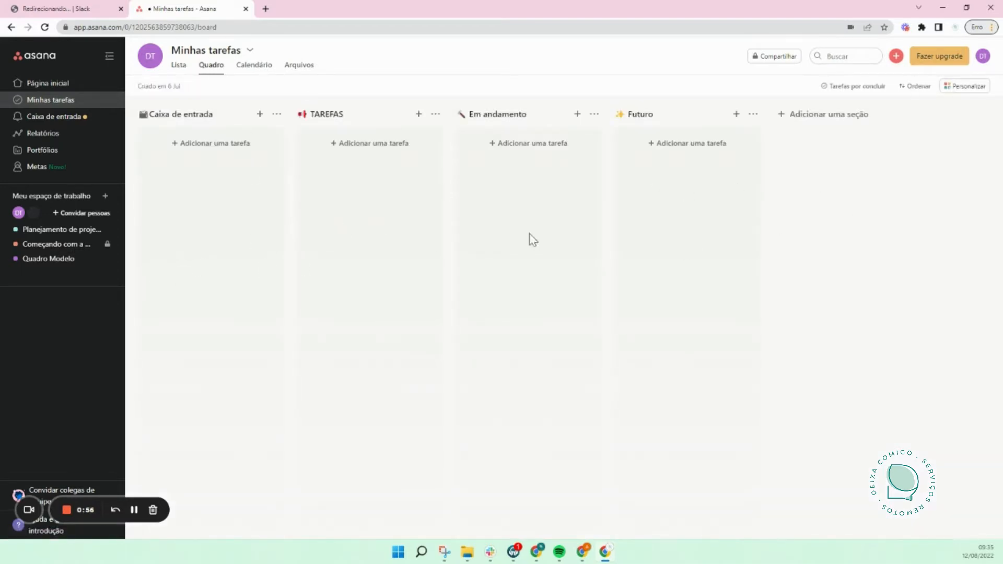
pyautogui.click(253, 68)
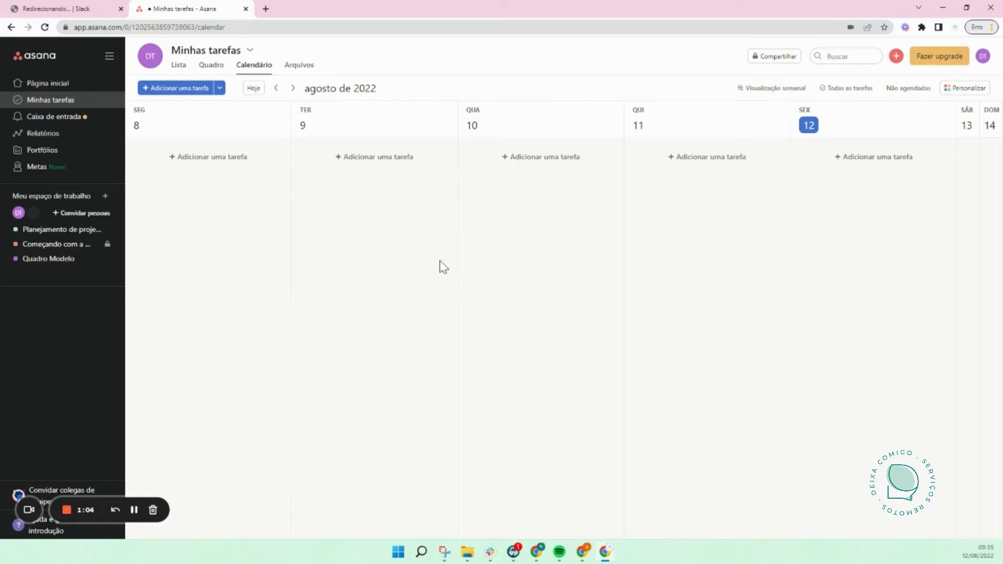
pyautogui.click(786, 90)
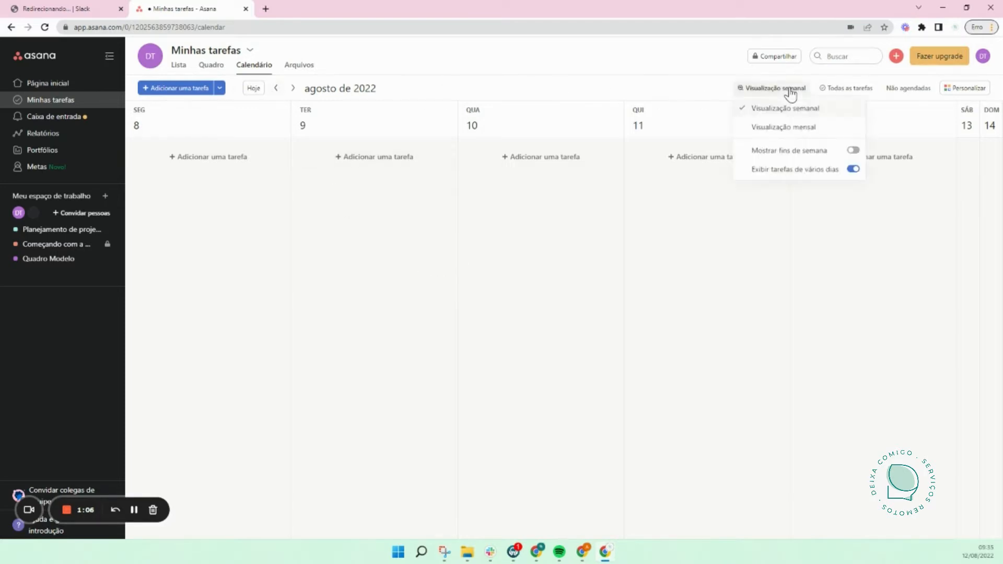
pyautogui.click(793, 126)
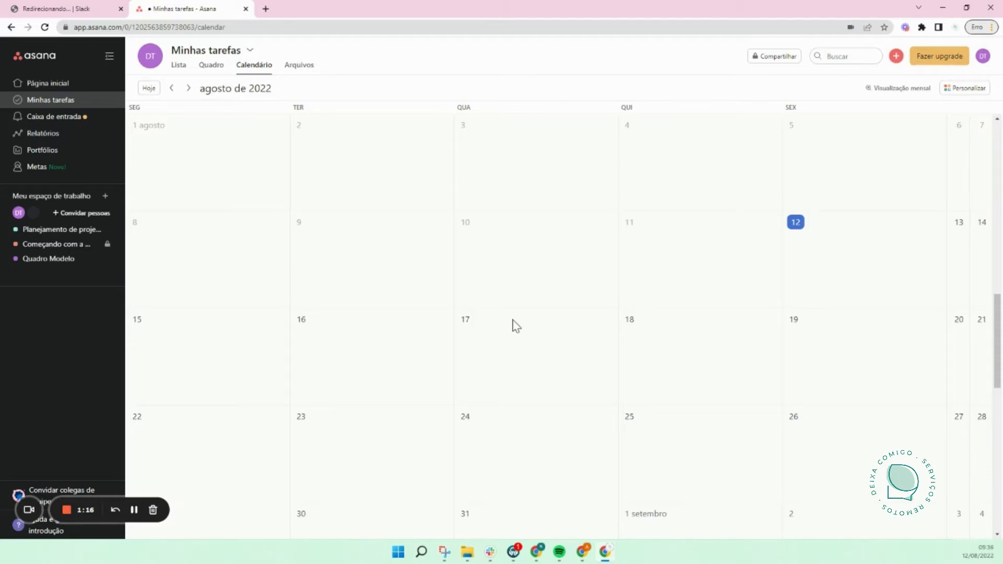
# Step: Look over the empty Arquivos tab, then go back to the Lista layout
pyautogui.click(303, 67)
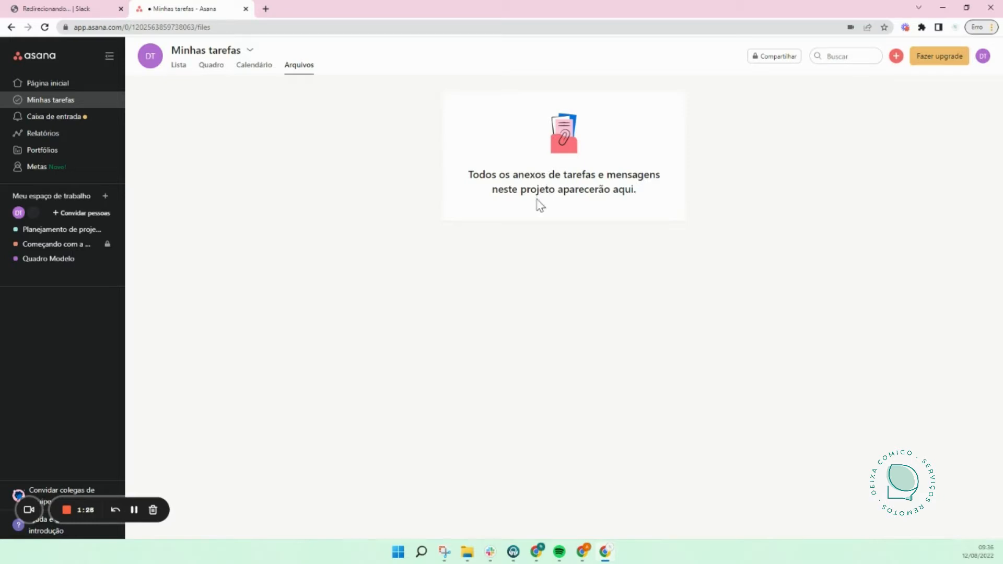
pyautogui.click(179, 77)
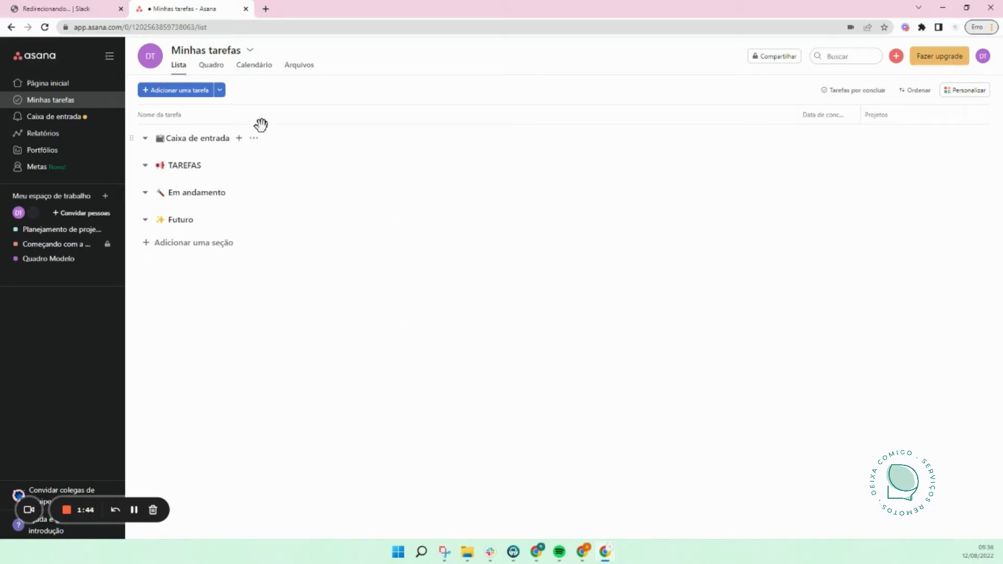
pyautogui.click(212, 66)
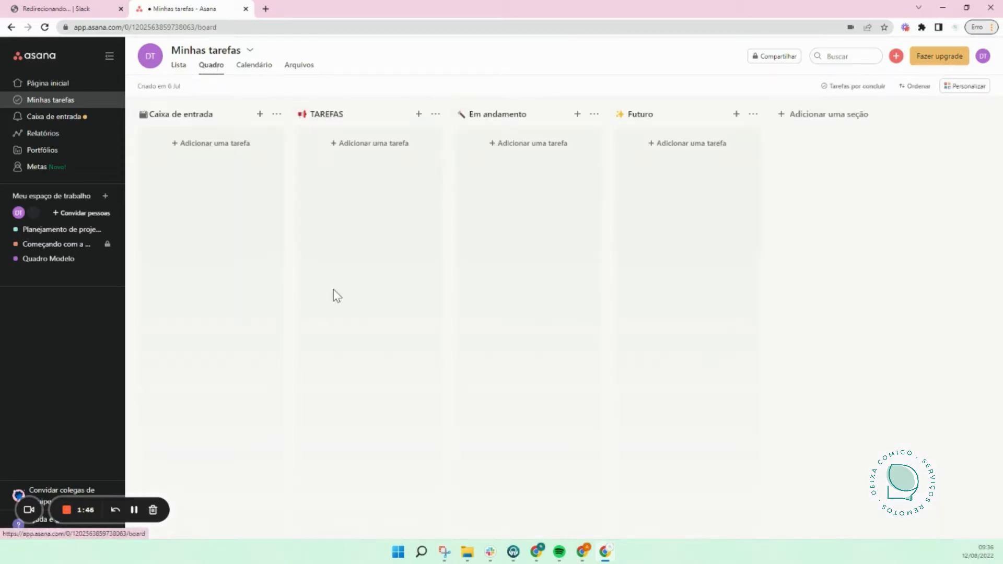
pyautogui.click(214, 116)
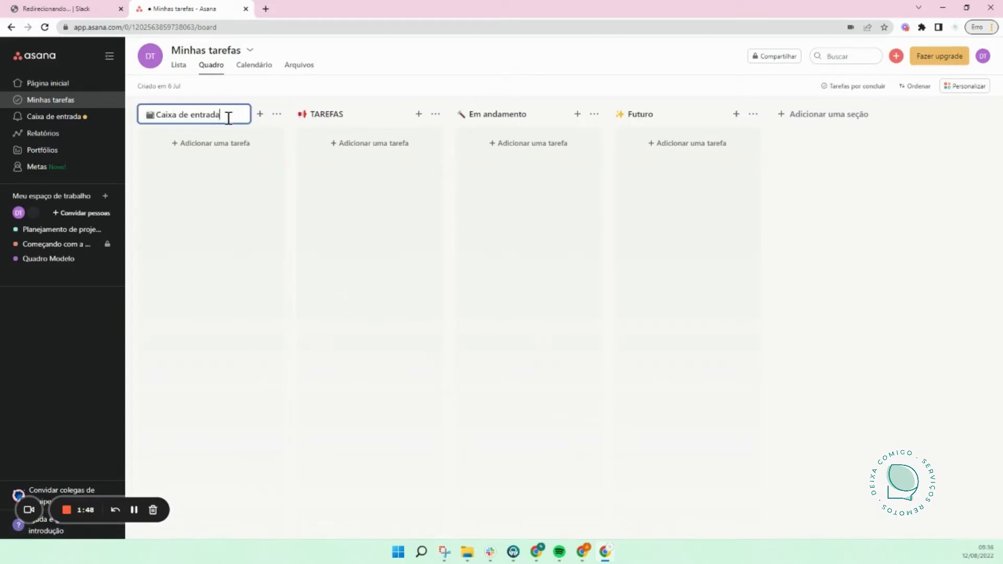
pyautogui.click(337, 114)
pyautogui.click(533, 113)
pyautogui.click(650, 116)
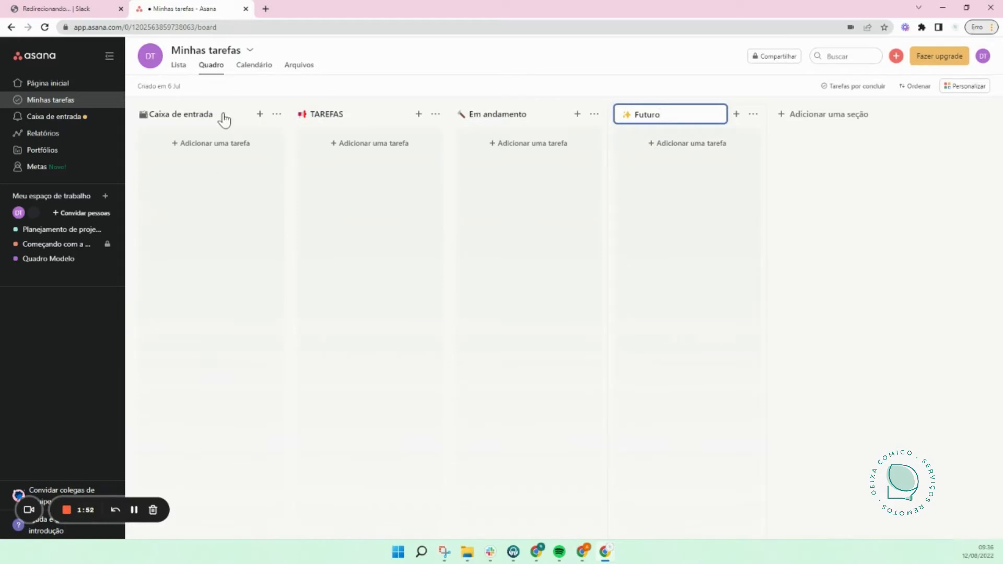
pyautogui.click(209, 117)
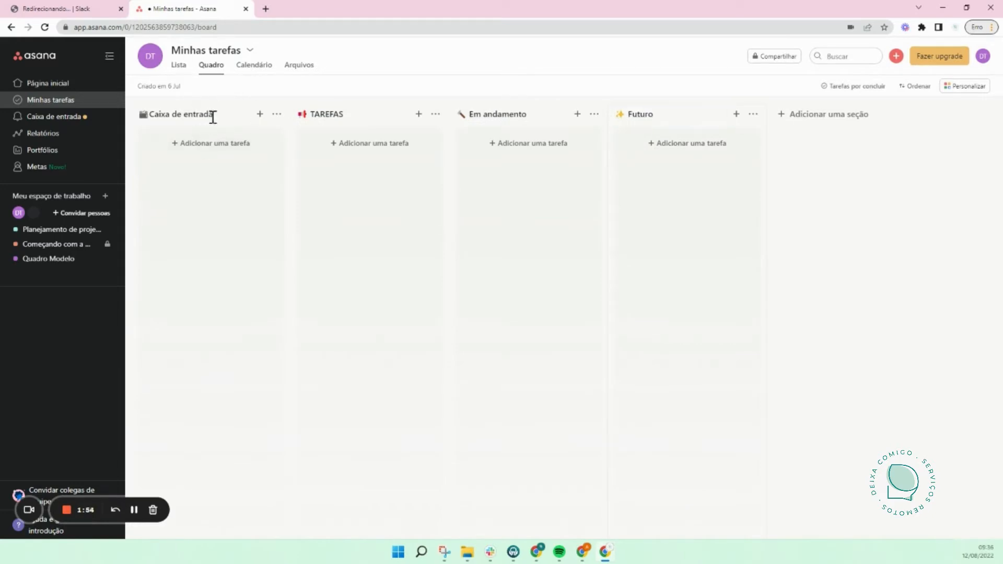
pyautogui.click(179, 64)
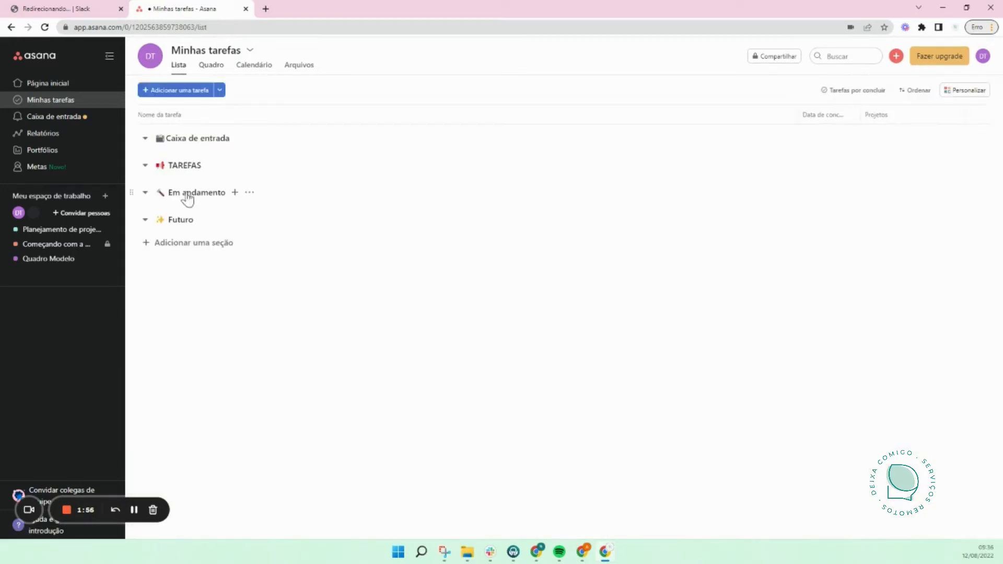
# Step: Create the tasks Tenho que, Aquilo and Não esquecer in succession under Caixa de entrada
pyautogui.click(240, 138)
pyautogui.write('Tenho que')
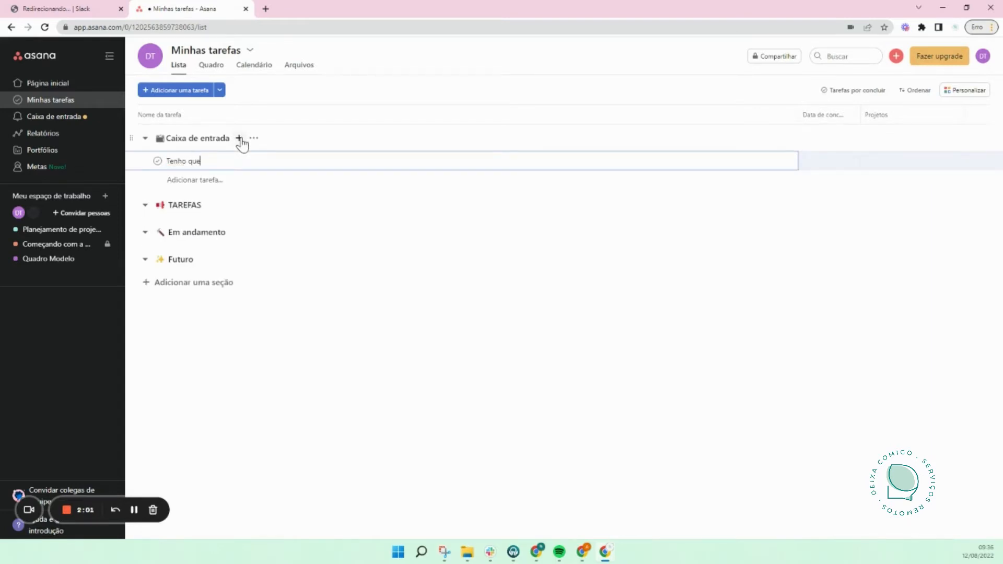
pyautogui.press('Return')
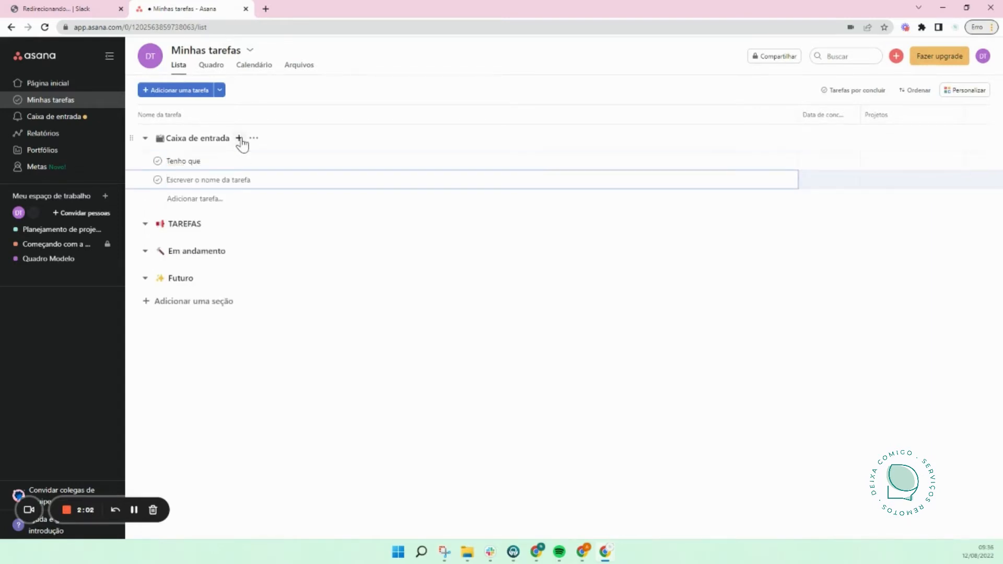
pyautogui.write('Aquilo')
pyautogui.press('Return')
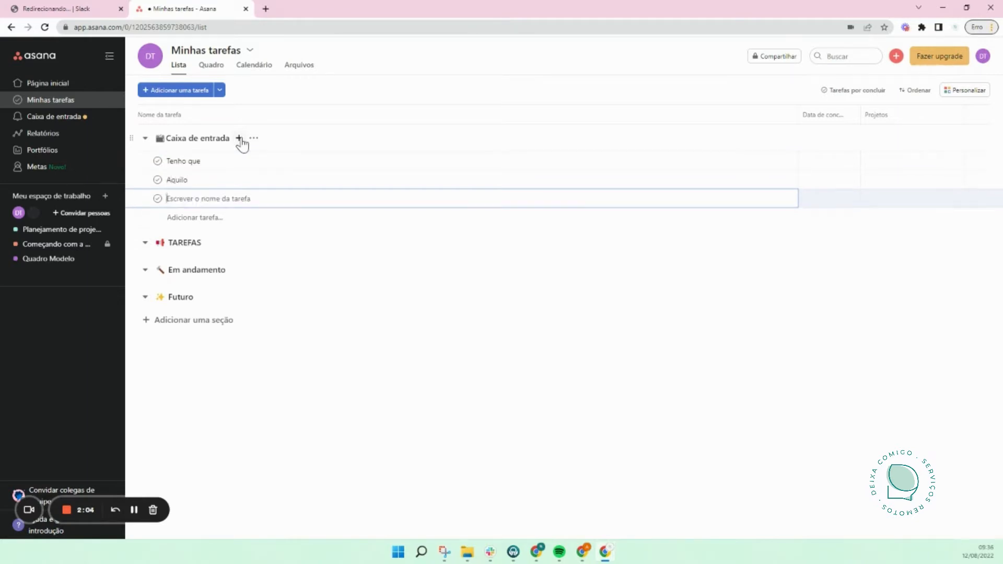
pyautogui.write('Não esquecer')
pyautogui.press('Return')
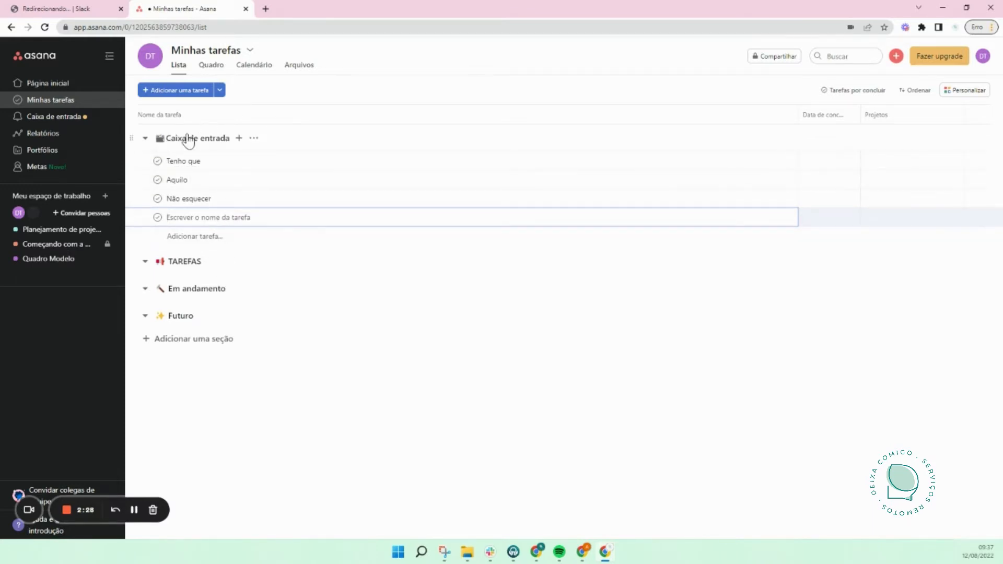
# Step: Rename the Caixa de entrada column to Tirando da cabeça on the board, then return to Lista
pyautogui.click(201, 68)
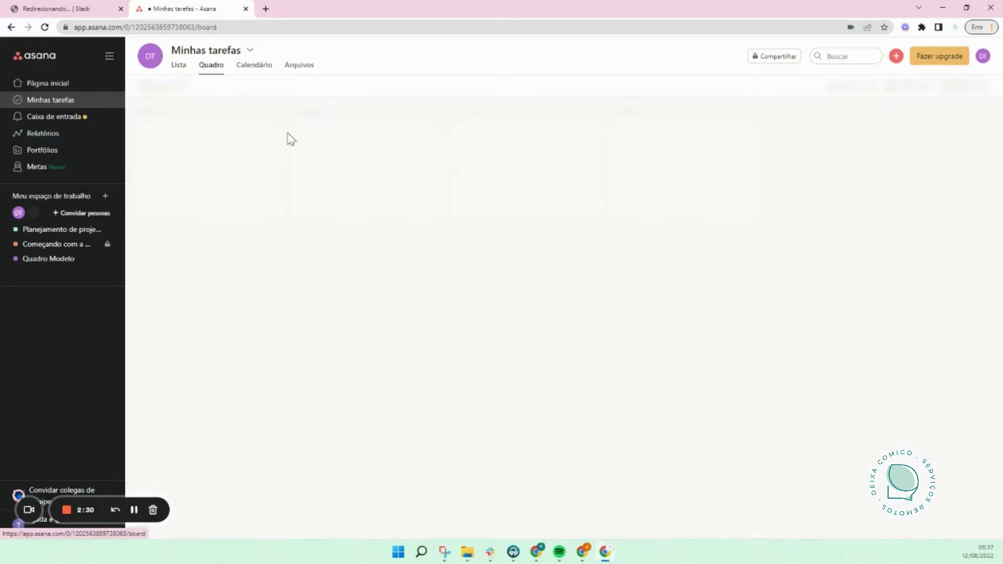
pyautogui.click(215, 116)
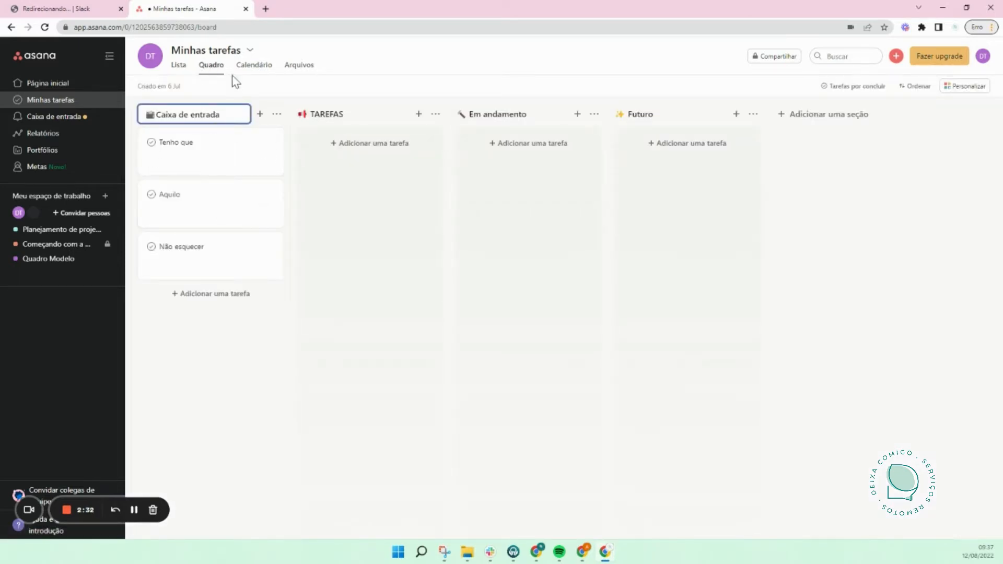
pyautogui.moveTo(228, 116); pyautogui.dragTo(155, 117)
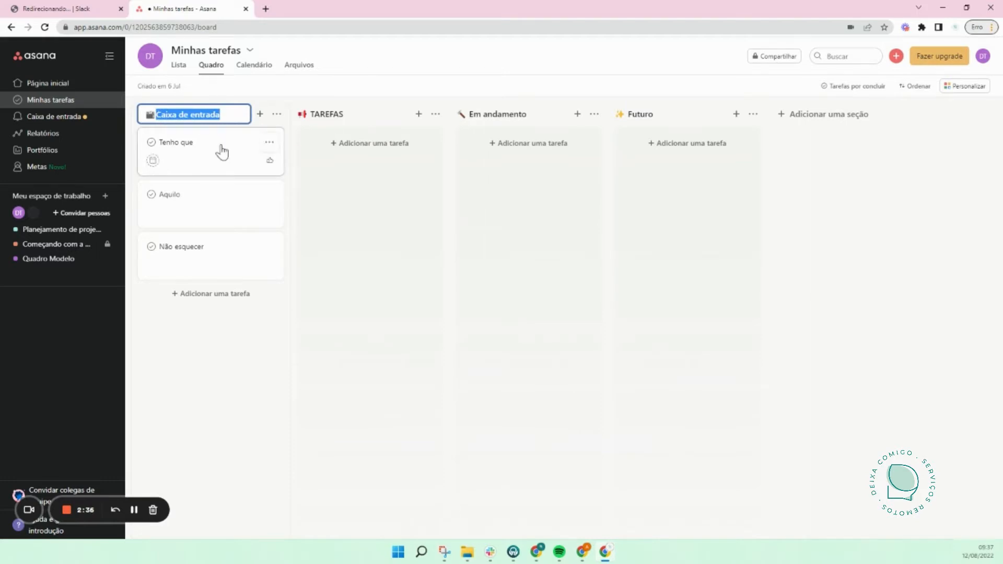
pyautogui.write('Tirando da cabeça')
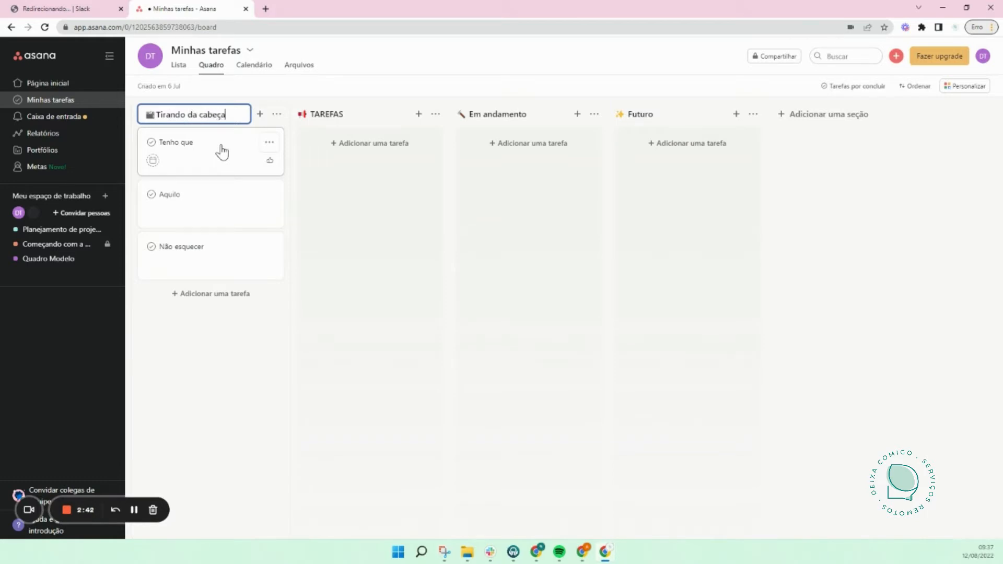
pyautogui.click(335, 383)
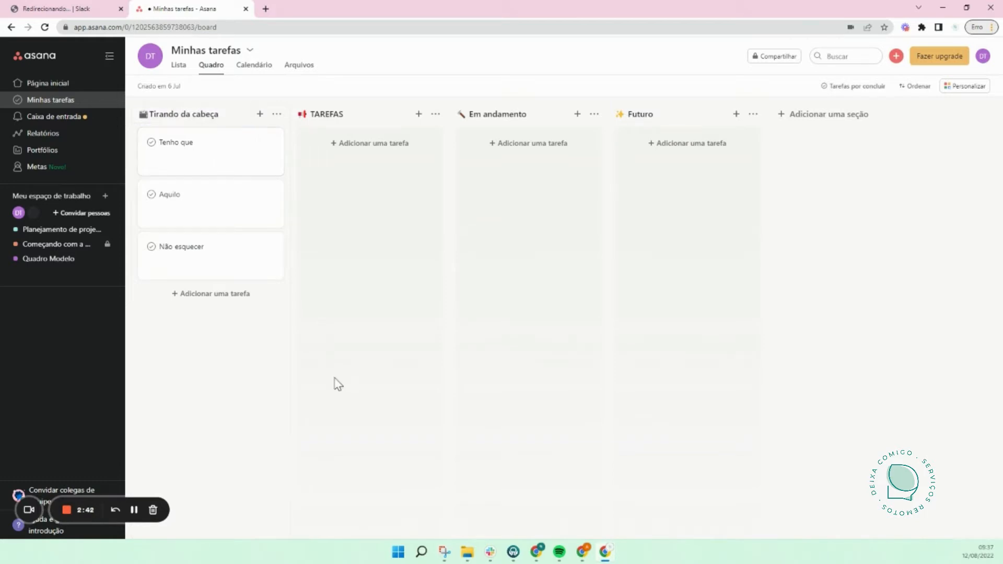
pyautogui.click(178, 67)
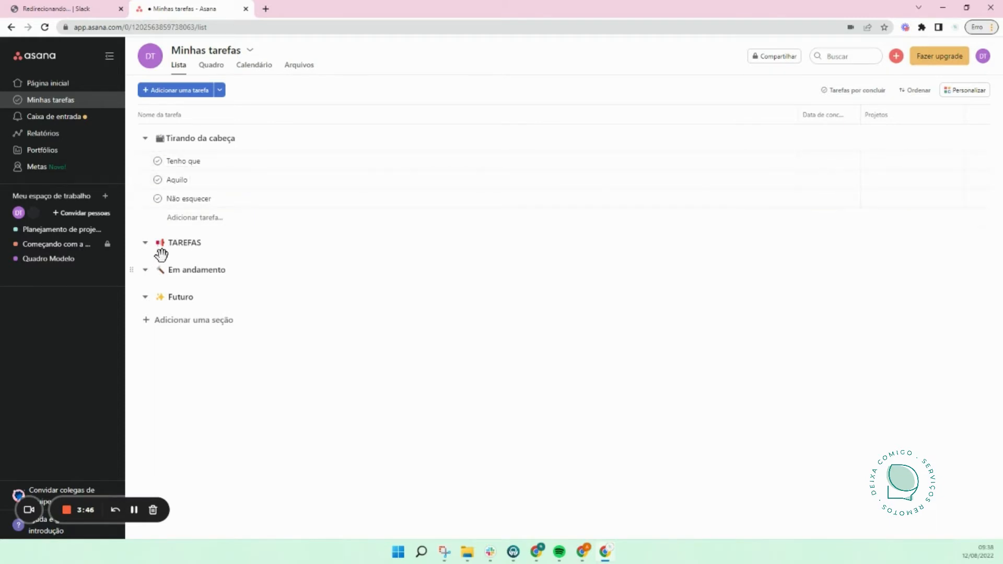
# Step: Create Nova tarefa under TAREFAS and set its due date to the 12th
pyautogui.click(216, 244)
pyautogui.write('Nova tarefa')
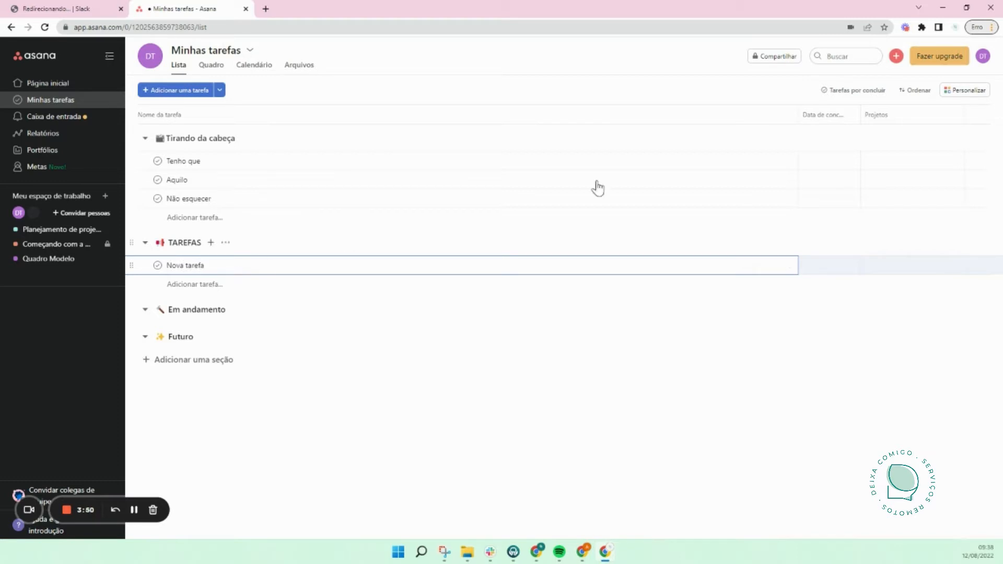
pyautogui.click(774, 267)
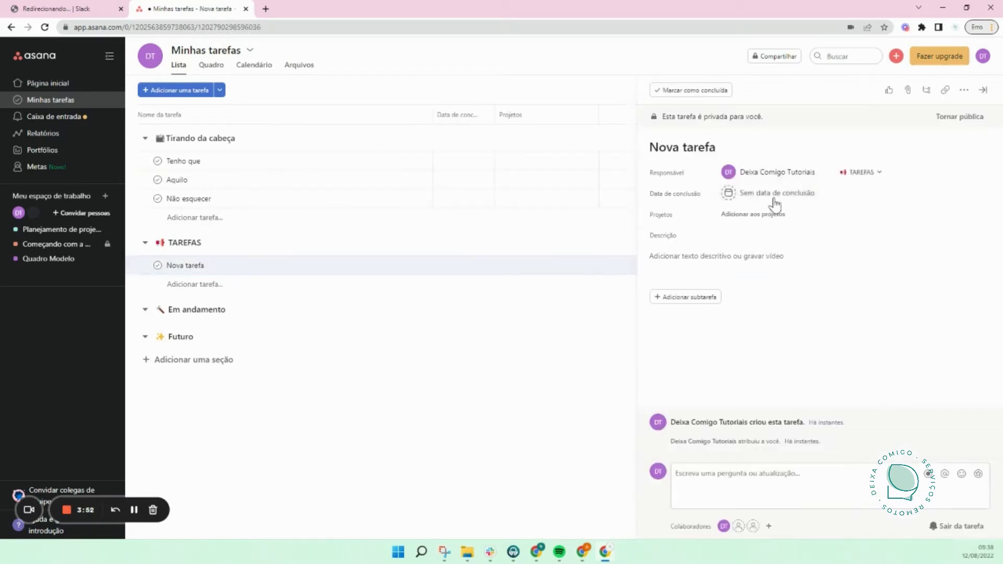
pyautogui.click(774, 197)
pyautogui.click(808, 296)
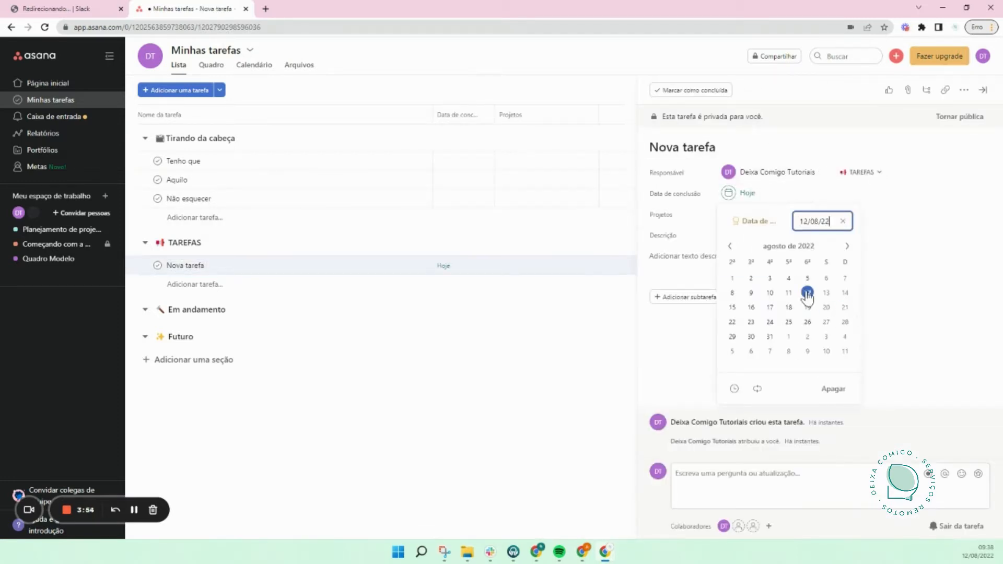
pyautogui.click(968, 195)
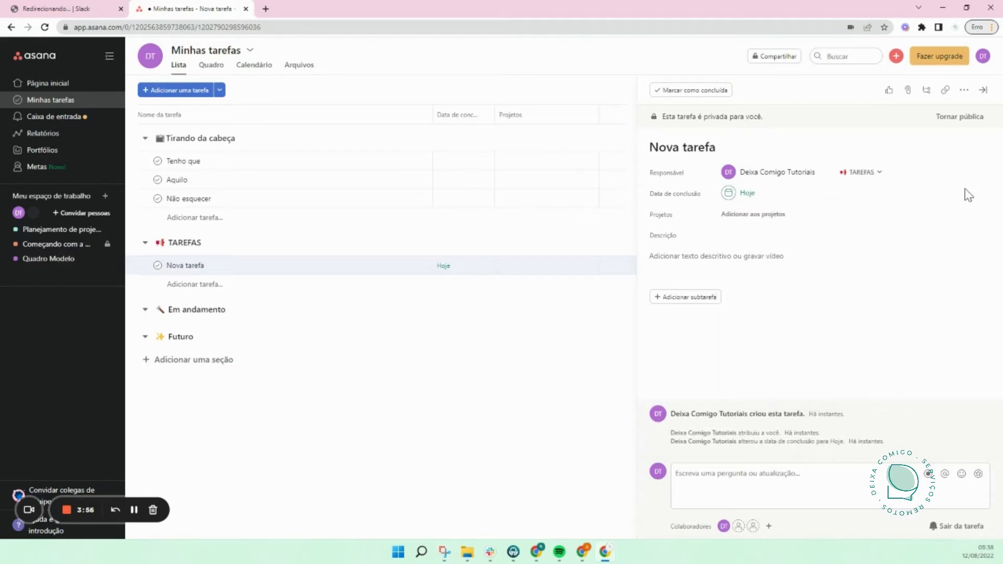
# Step: Add Nova tarefa to the Quadro Modelo project and close its details
pyautogui.click(775, 215)
pyautogui.click(787, 281)
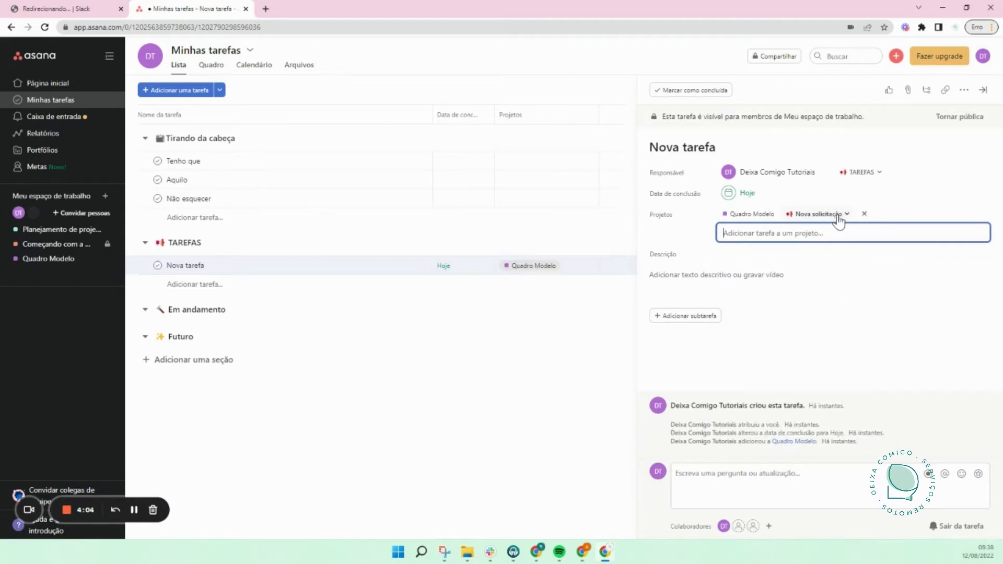
pyautogui.click(537, 376)
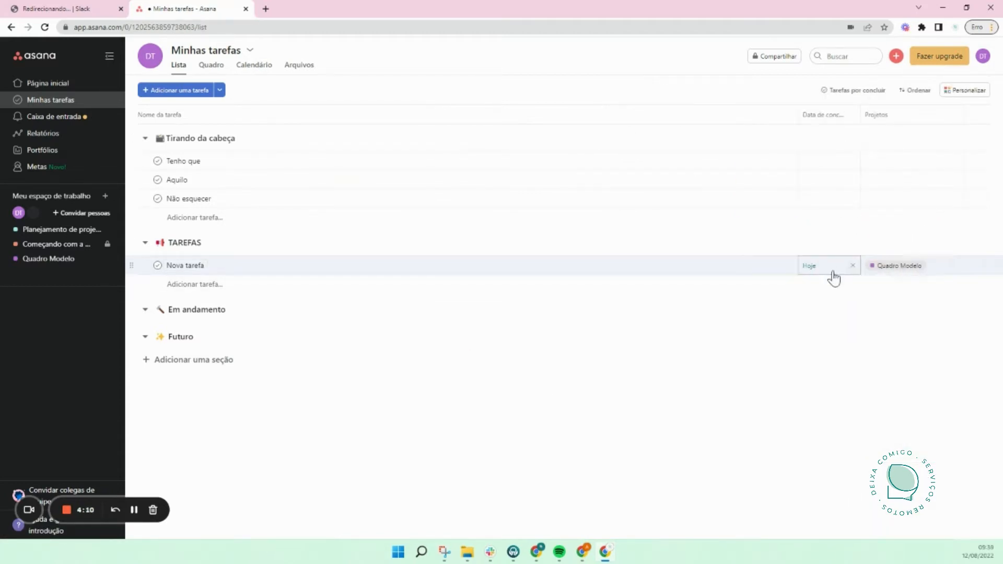
# Step: Create the task Nova tarefa 2 under TAREFAS
pyautogui.click(201, 287)
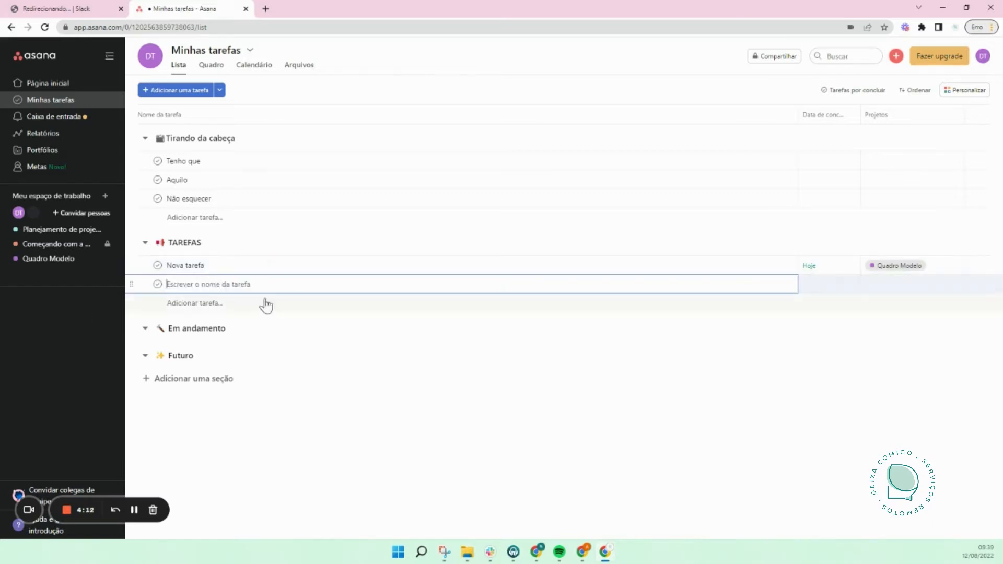
pyautogui.write('Nova tarefa 2')
pyautogui.press('Return')
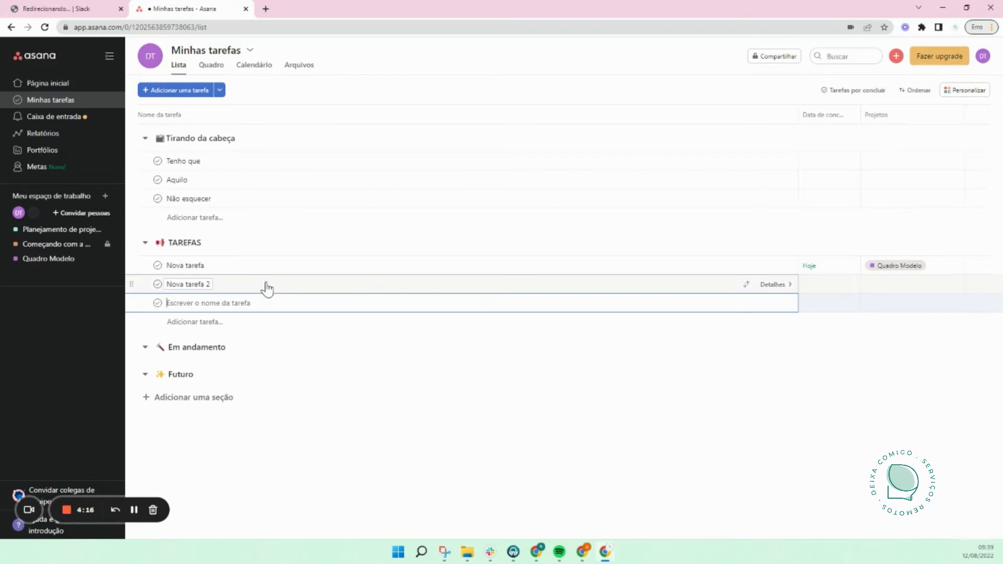
pyautogui.click(878, 290)
pyautogui.click(878, 290)
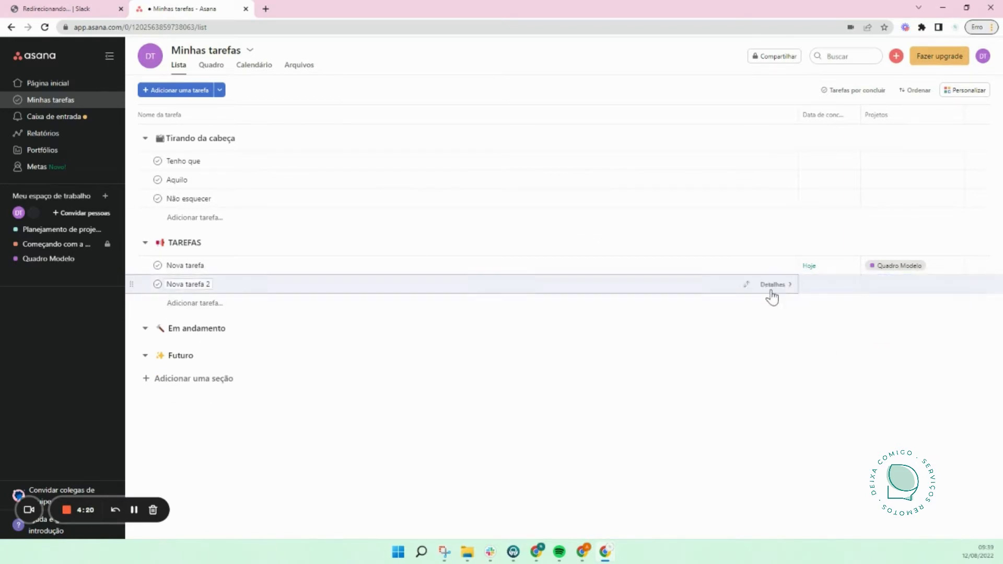
# Step: Set Nova tarefa 2's due date to the 12th
pyautogui.click(767, 284)
pyautogui.click(776, 194)
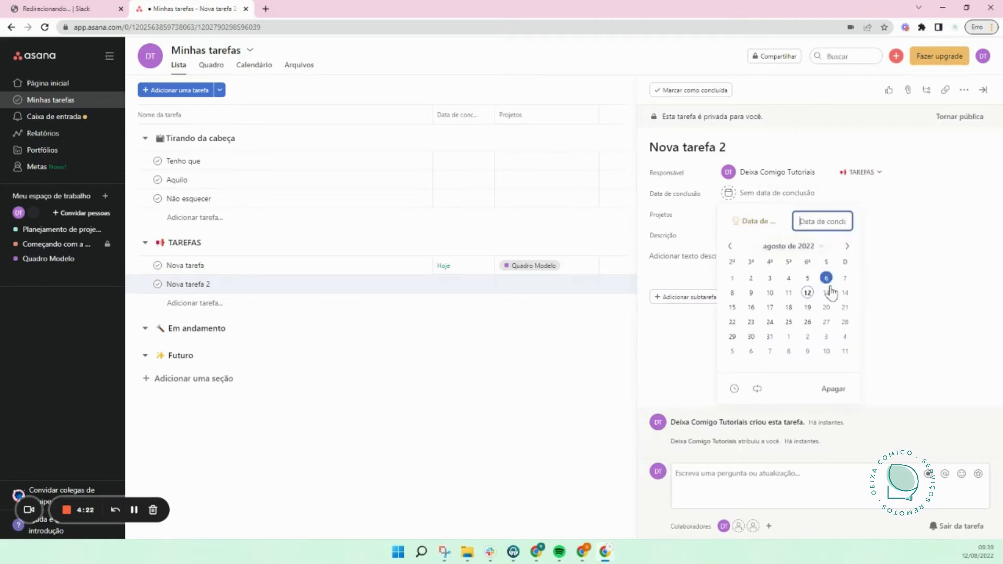
pyautogui.click(807, 293)
pyautogui.click(939, 240)
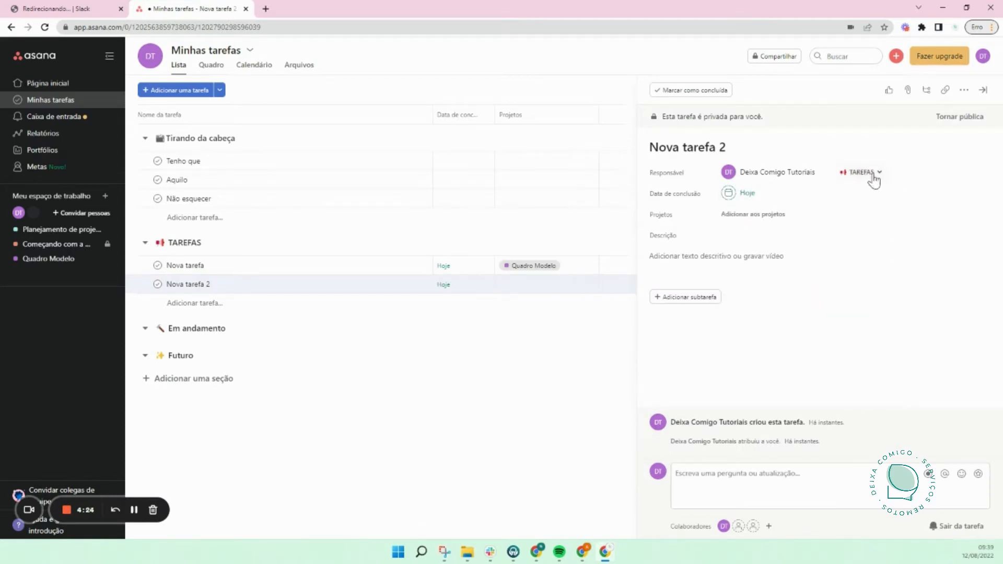
# Step: Add Nova tarefa 2 to Planejamento de projeto and close its details
pyautogui.click(762, 215)
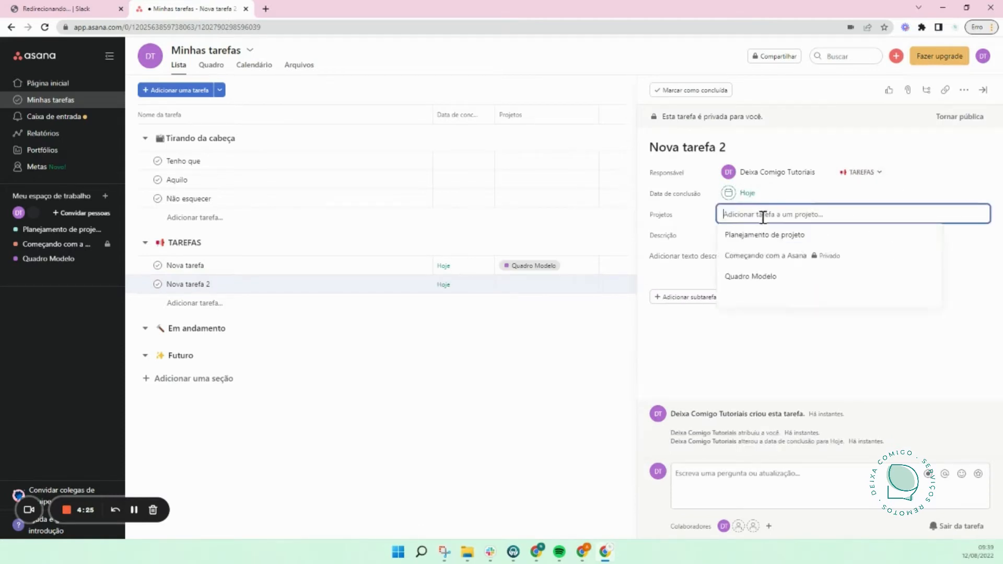
pyautogui.click(798, 241)
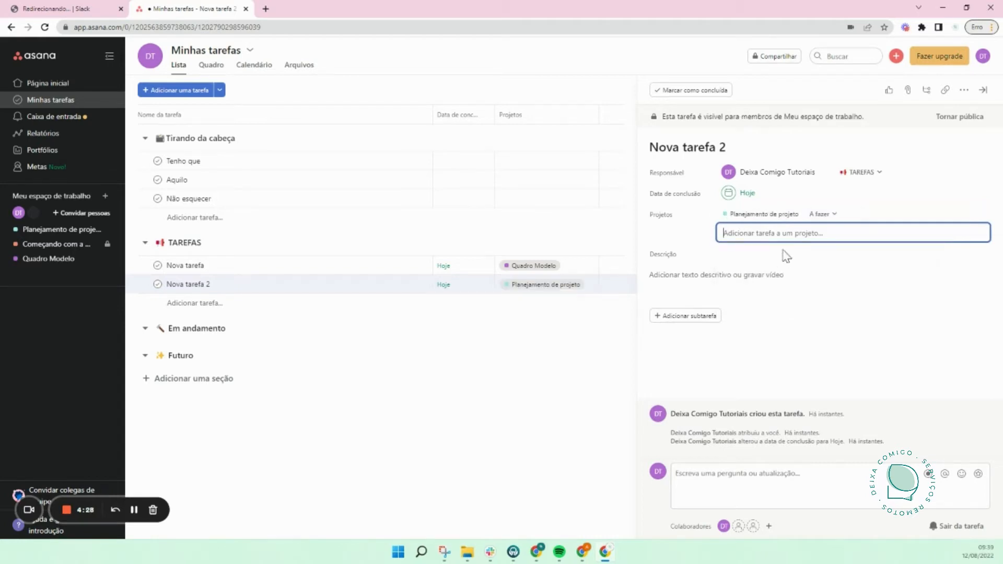
pyautogui.click(475, 404)
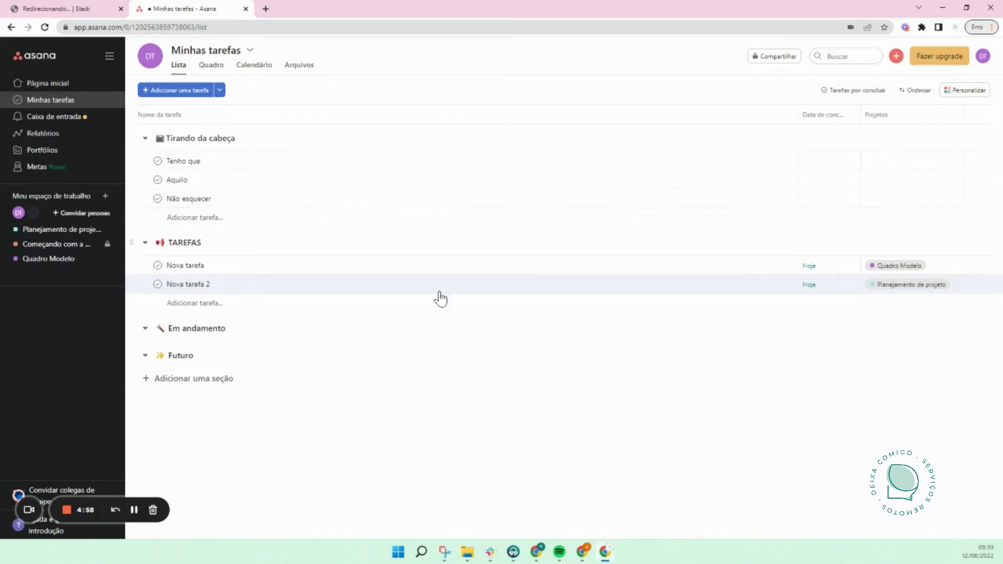
pyautogui.click(211, 65)
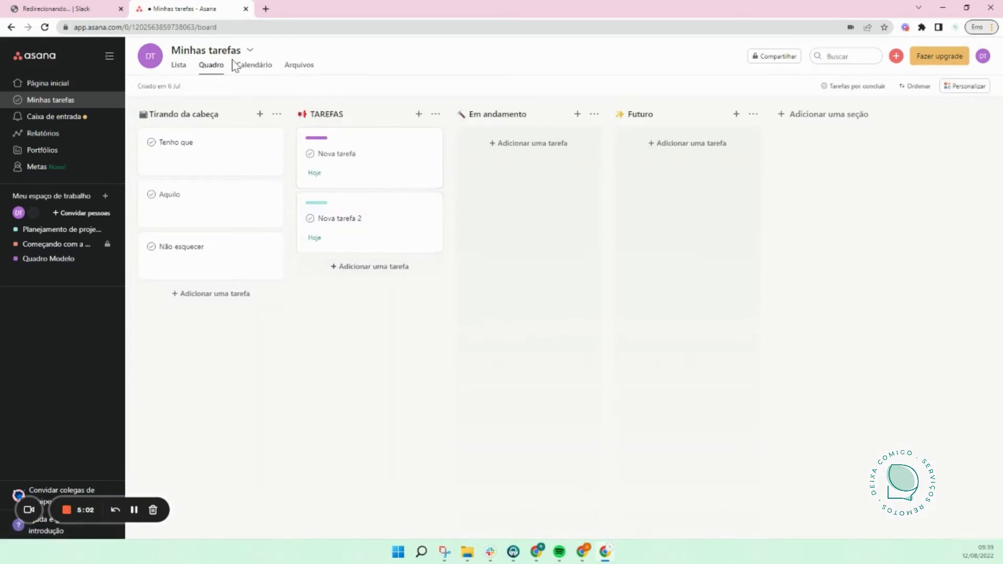
pyautogui.click(254, 68)
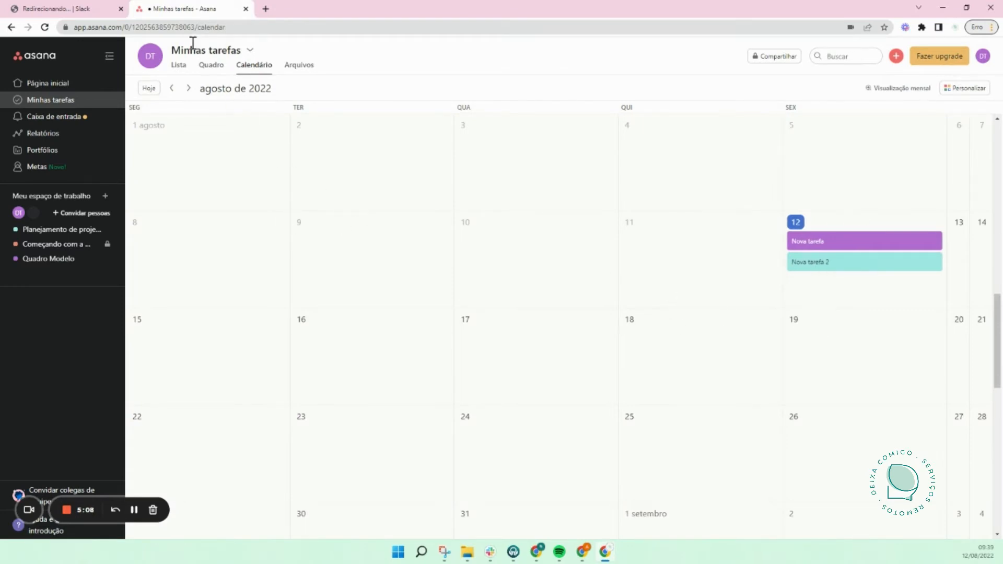
pyautogui.click(178, 65)
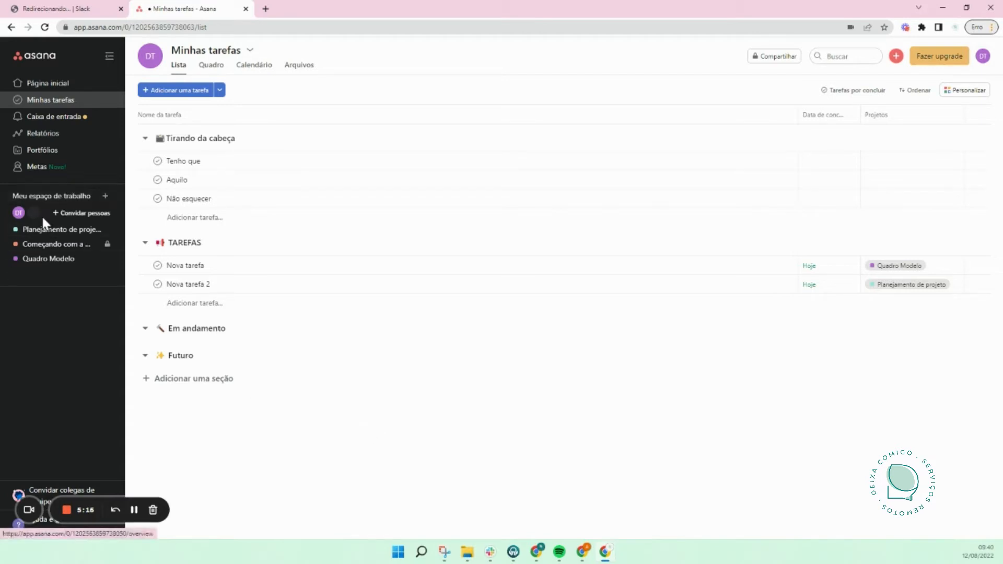
# Step: Open Quadro Modelo and view its sharing settings, then start a blank new project
pyautogui.click(29, 266)
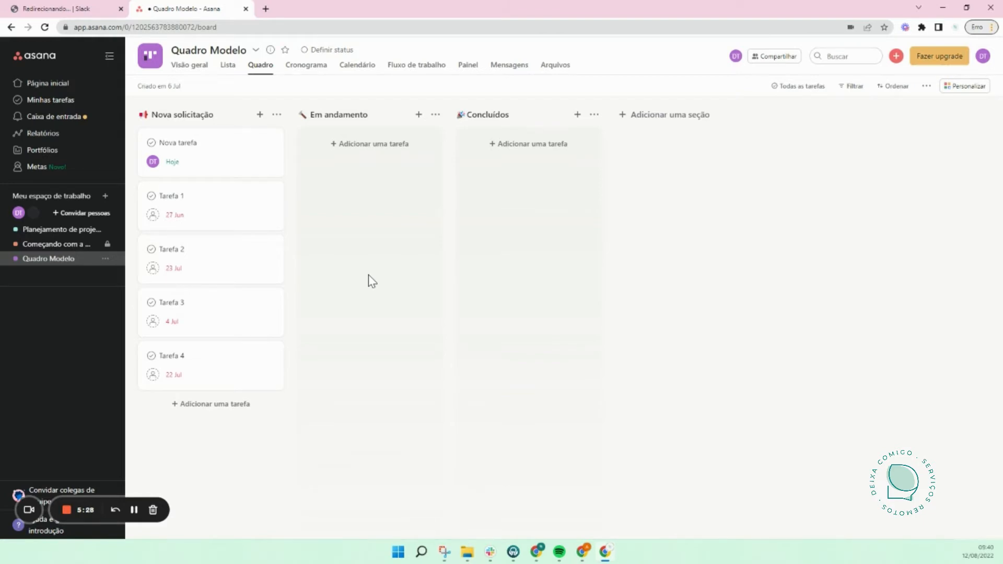
pyautogui.click(772, 56)
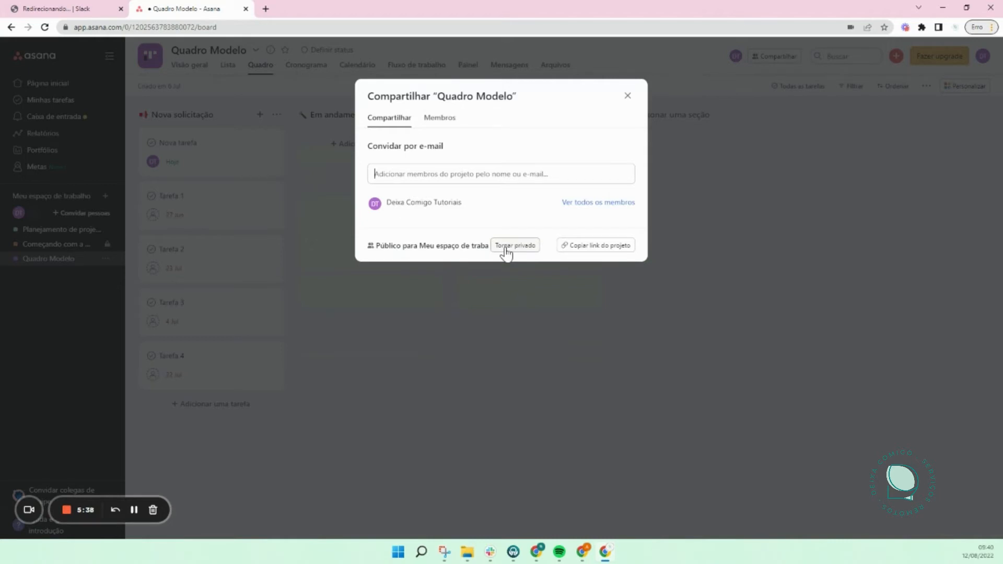
pyautogui.click(499, 295)
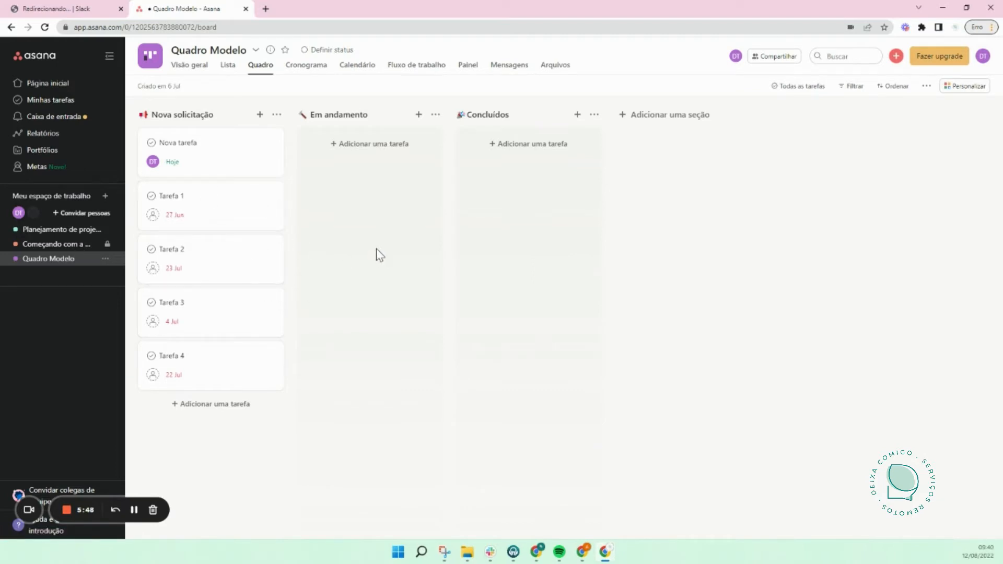
pyautogui.click(105, 197)
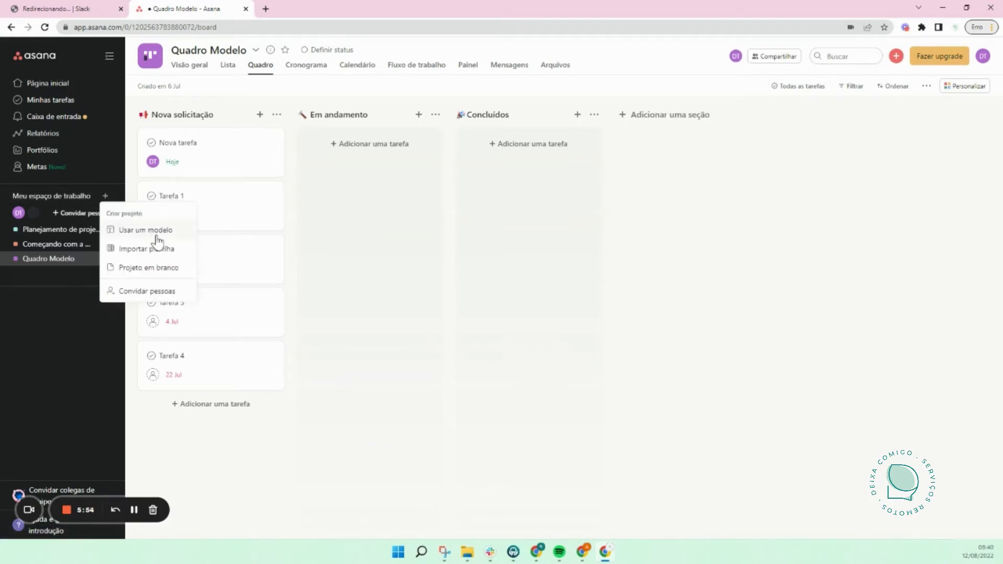
pyautogui.click(157, 268)
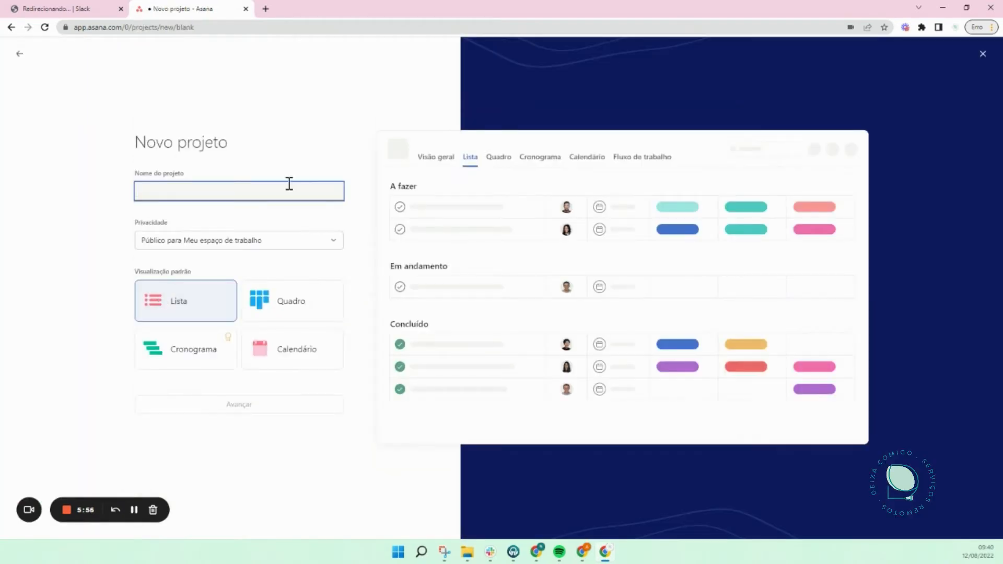
# Step: Create Tarefas pessoais as a board project set to Privado para mim, and open it
pyautogui.write('Tarefas pessoais')
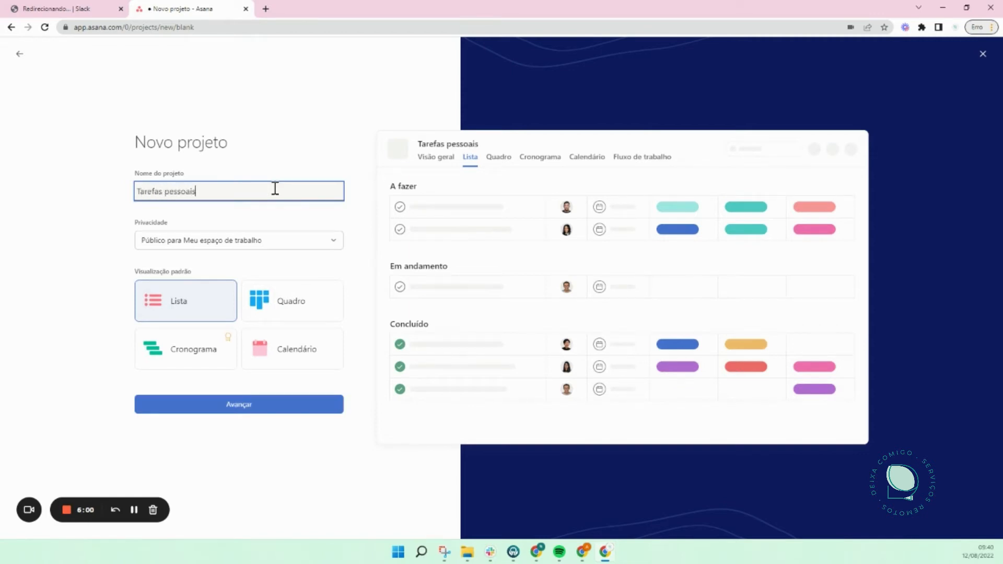
pyautogui.click(269, 243)
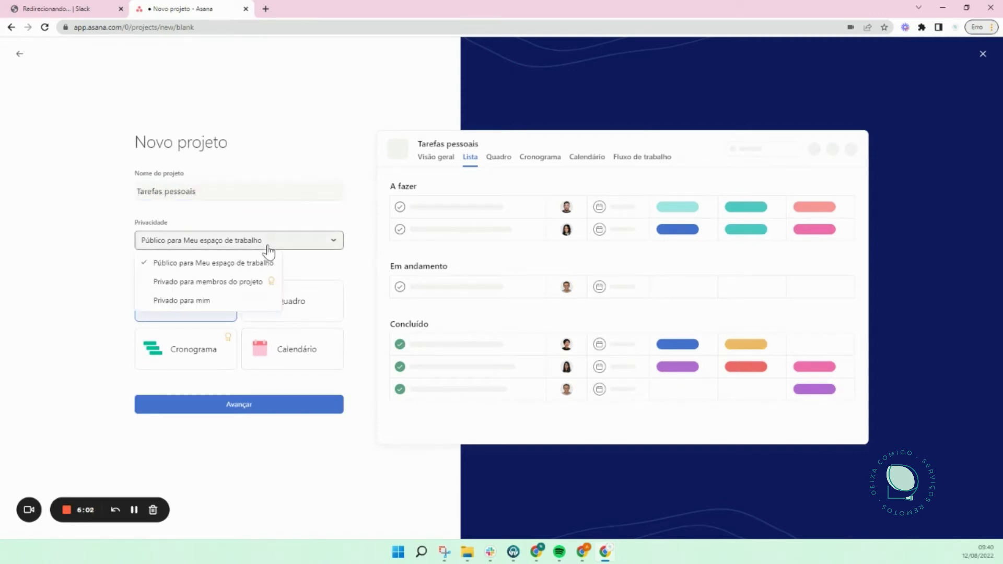
pyautogui.click(223, 304)
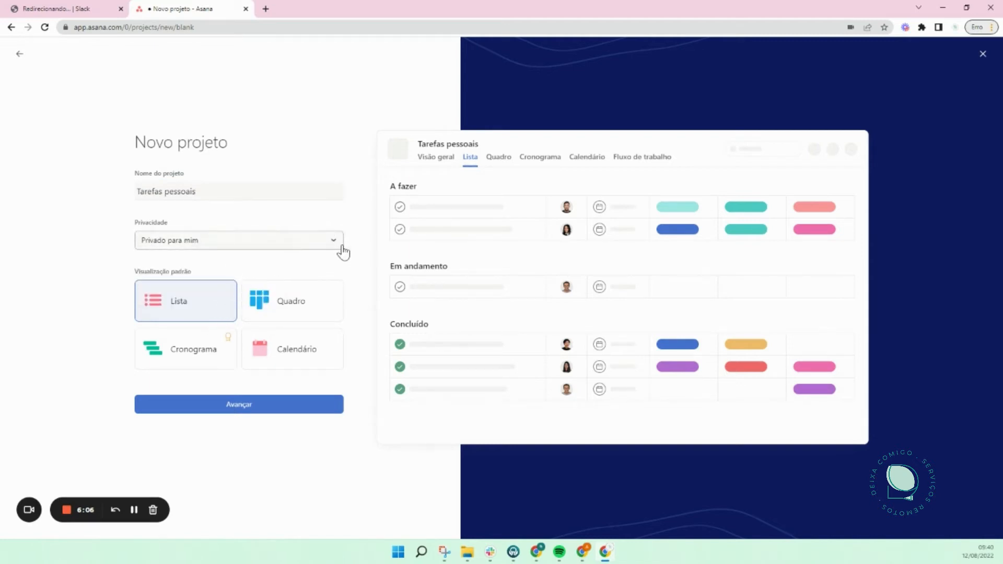
pyautogui.click(309, 305)
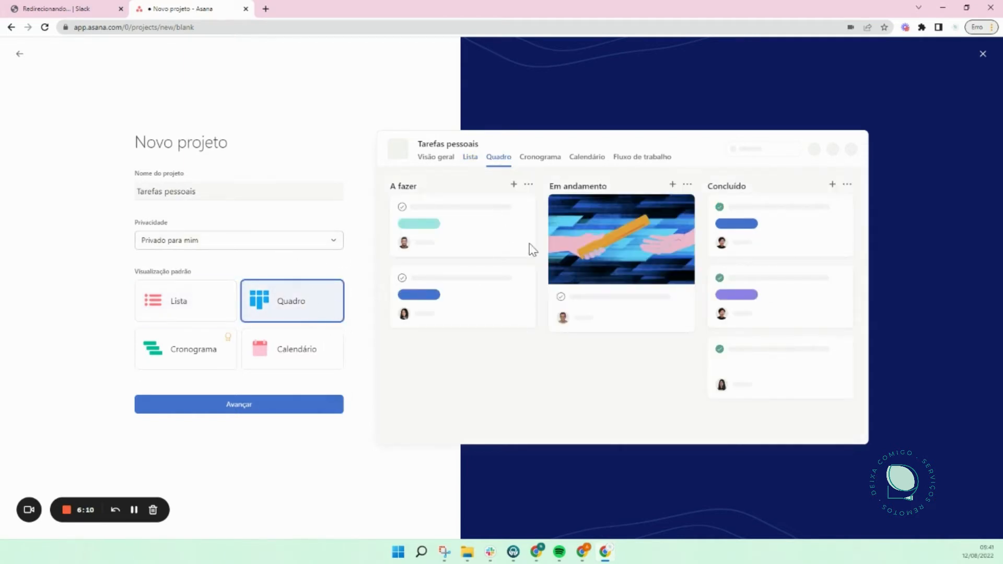
pyautogui.click(239, 405)
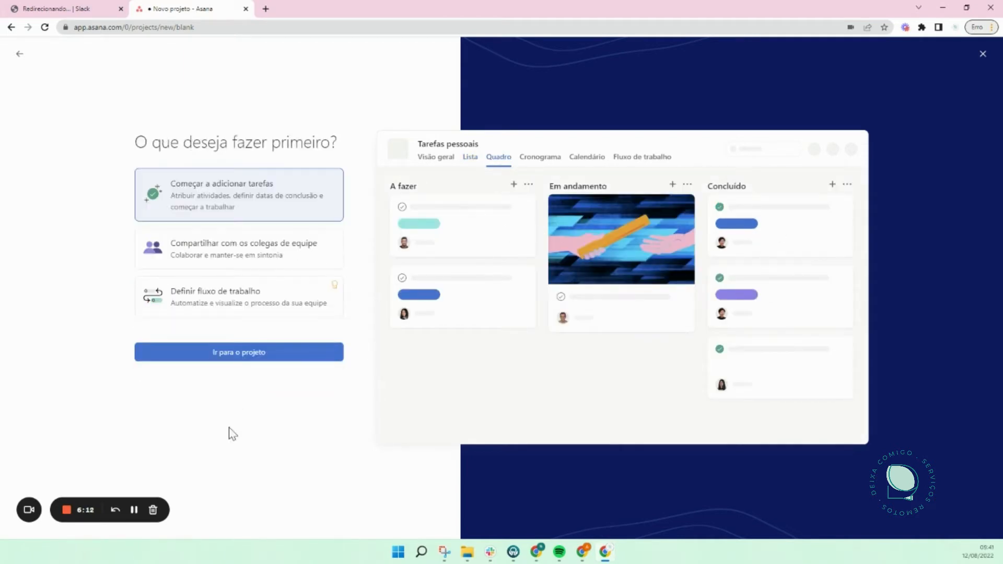
pyautogui.click(257, 357)
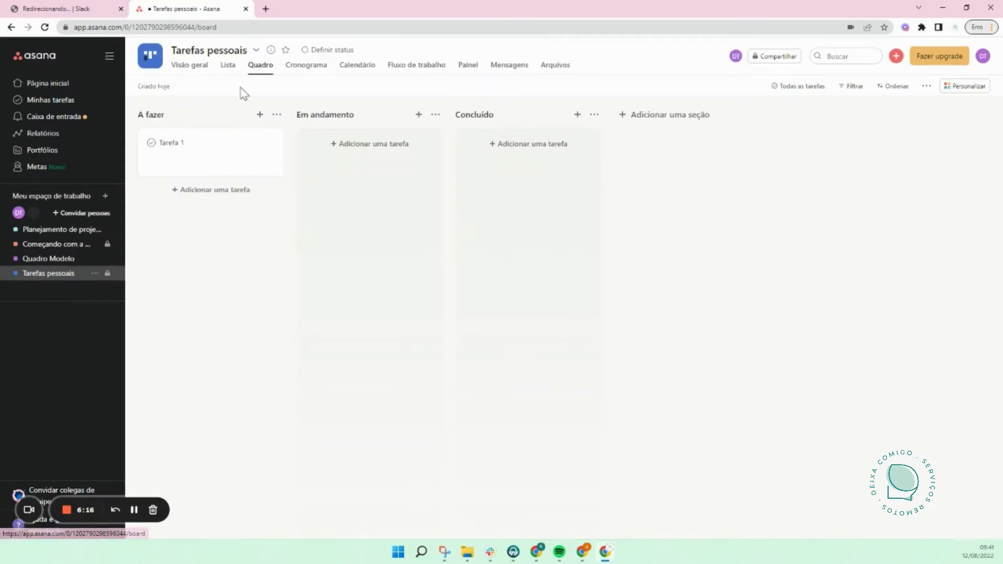
# Step: Click into the A fazer section title, leaving it unchanged
pyautogui.click(216, 116)
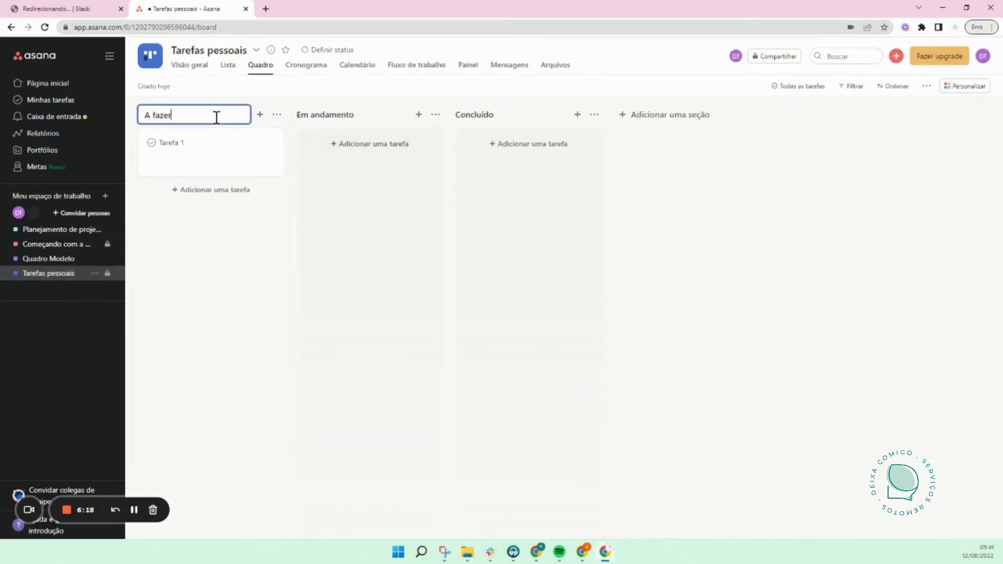
pyautogui.click(339, 228)
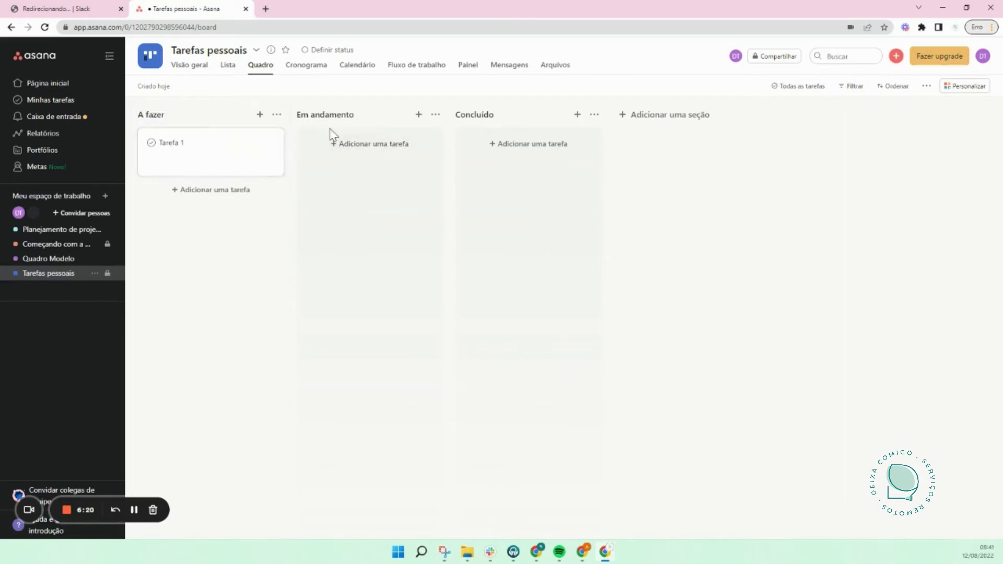
pyautogui.click(167, 116)
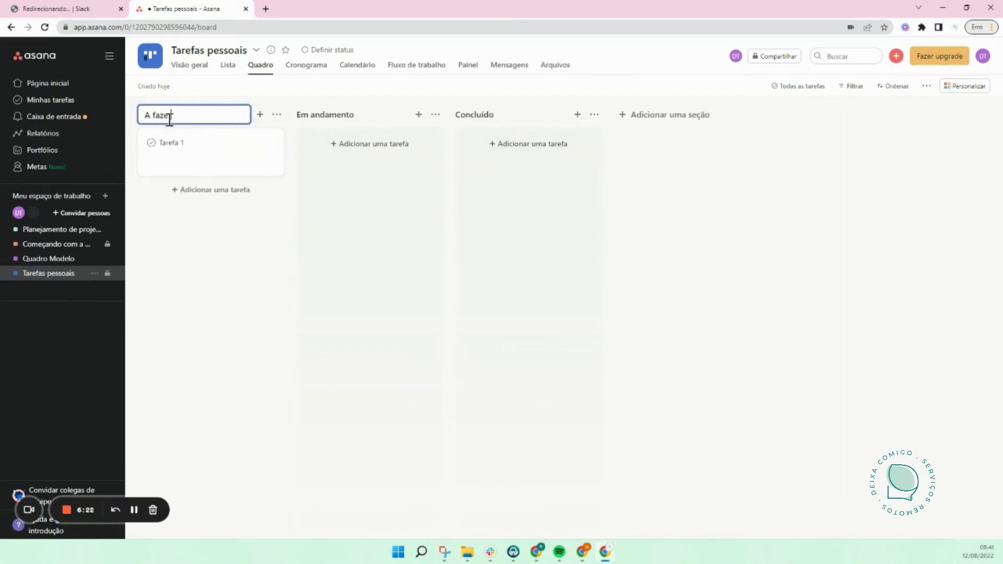
# Step: Rename Tarefa 1 to Lista de compras, then to Fazer supermercado
pyautogui.click(188, 159)
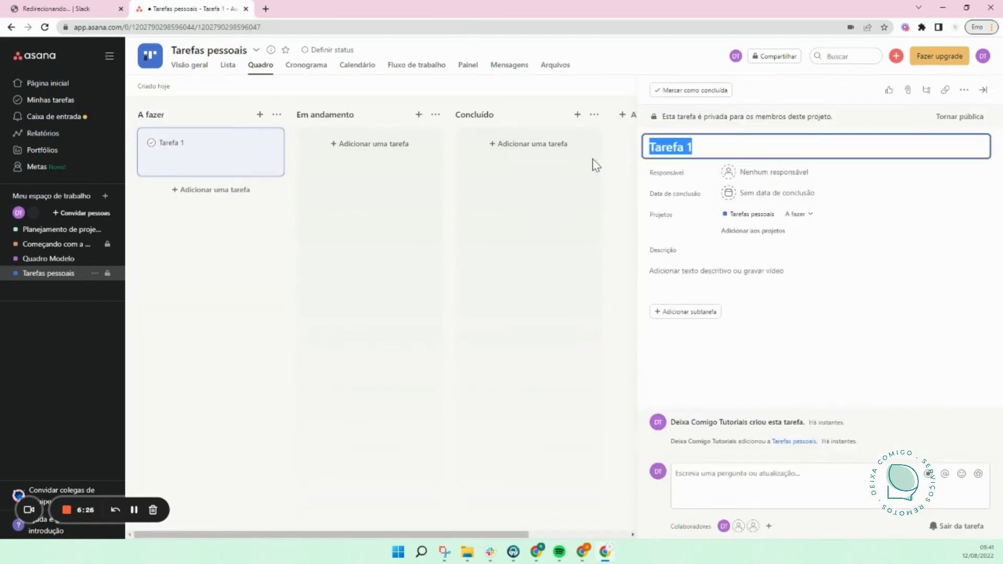
pyautogui.write('Lista de compras')
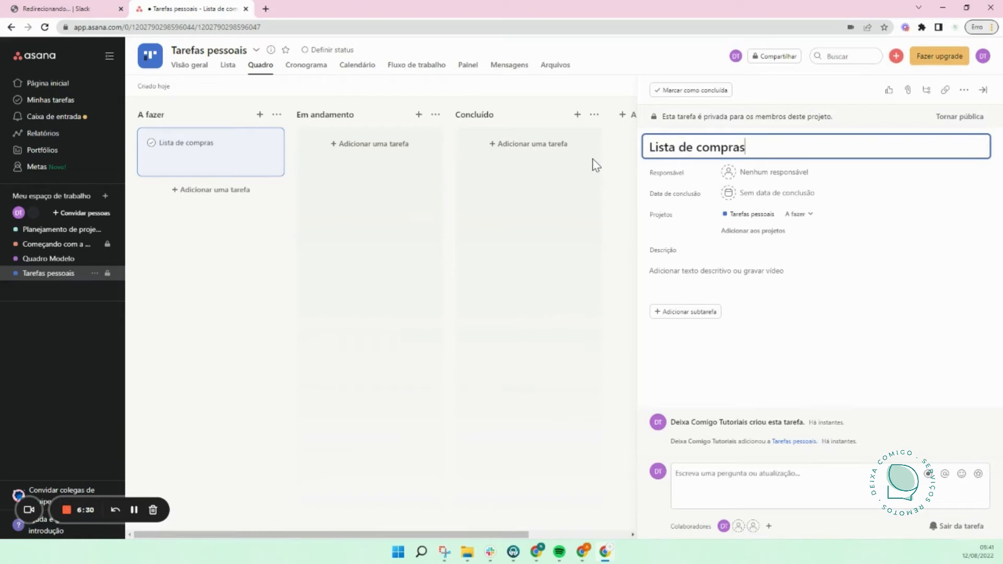
pyautogui.moveTo(758, 151); pyautogui.dragTo(645, 148)
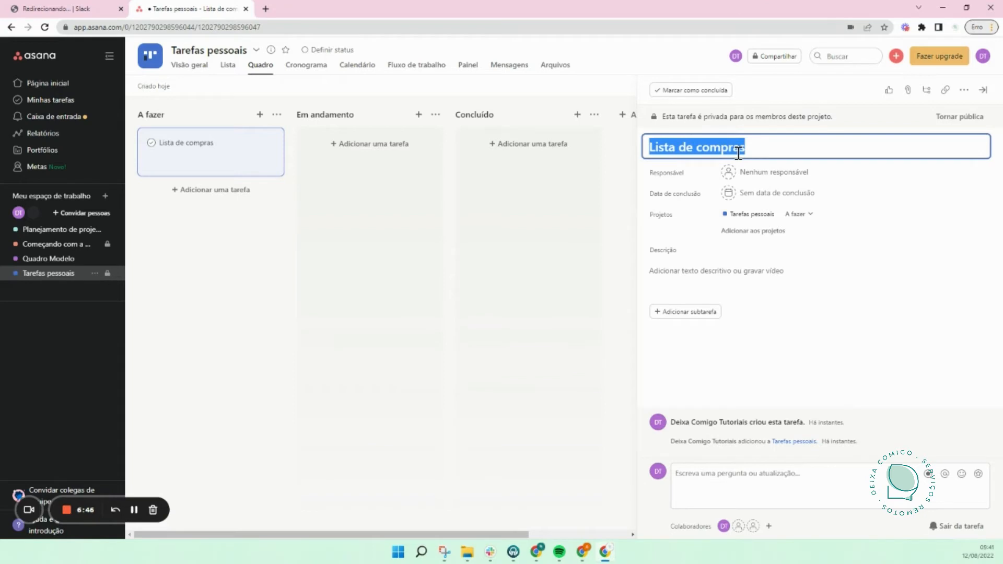
pyautogui.write('Fazer ')
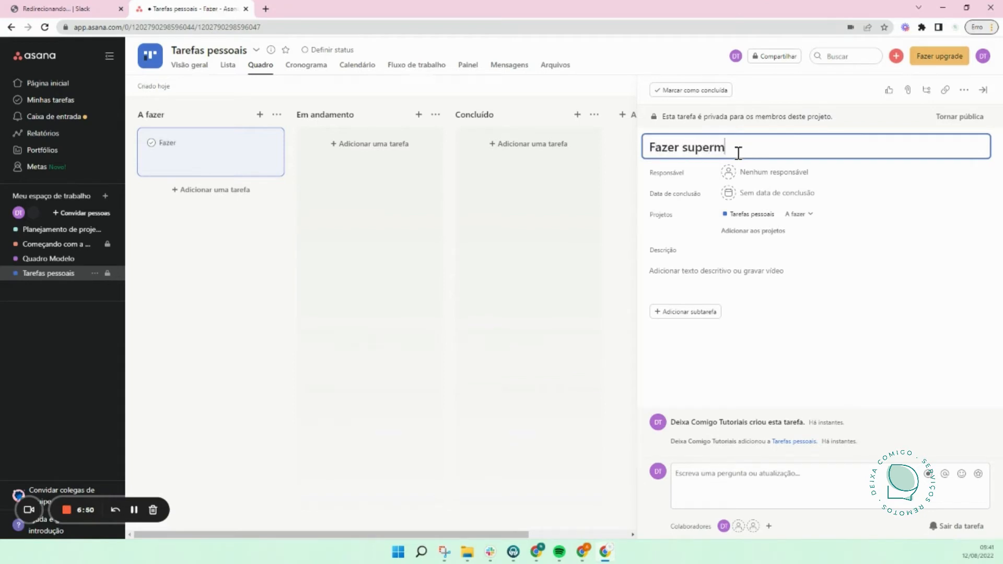
pyautogui.write('supermercado')
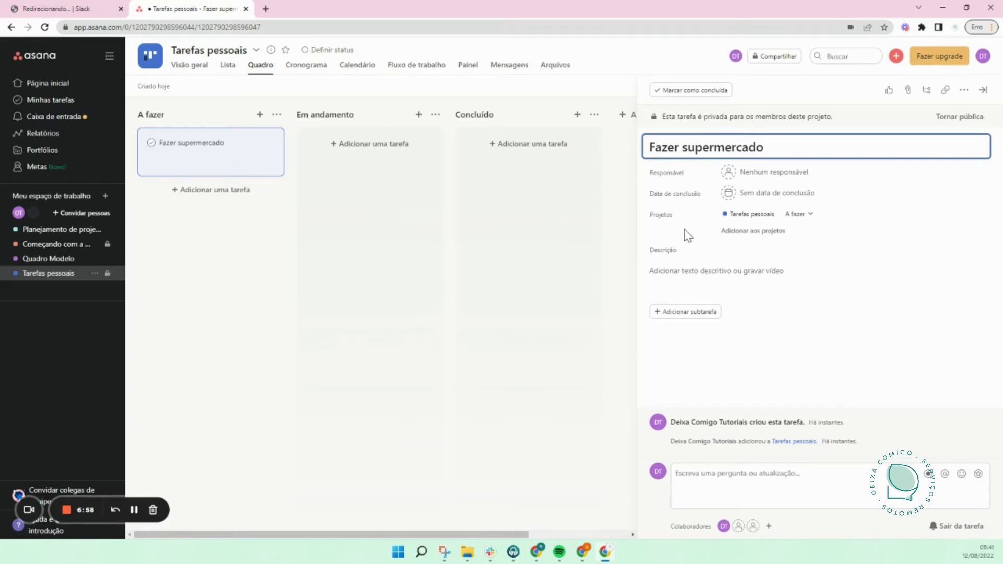
pyautogui.click(767, 175)
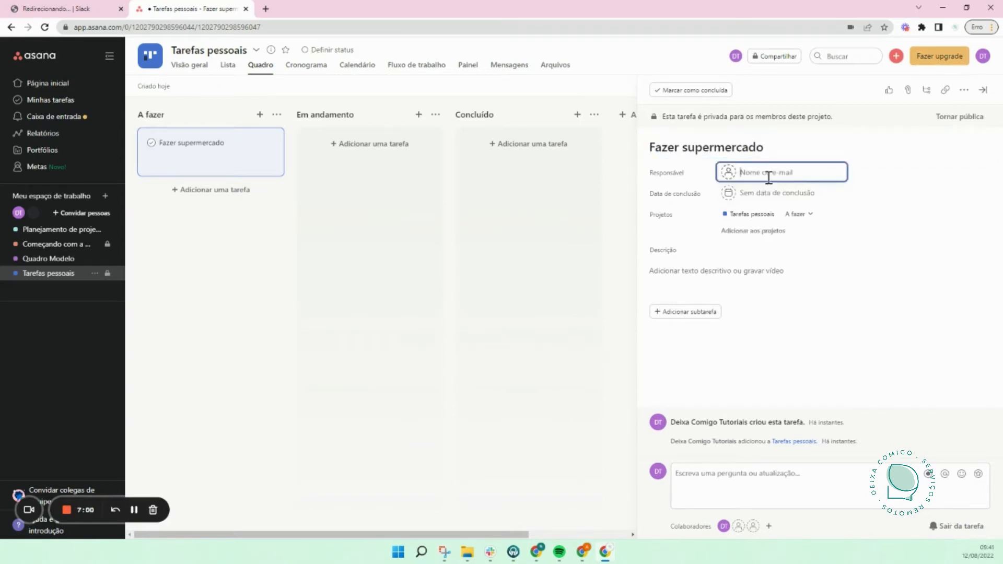
# Step: Assign Fazer supermercado to yourself and set its due date to 13 August (Amanhã)
pyautogui.click(801, 194)
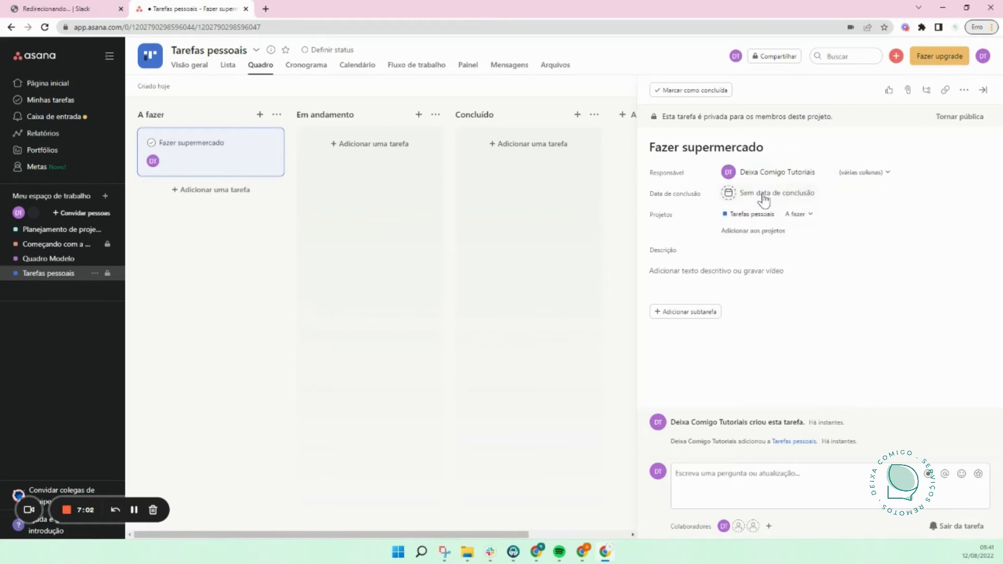
pyautogui.click(760, 194)
pyautogui.click(826, 293)
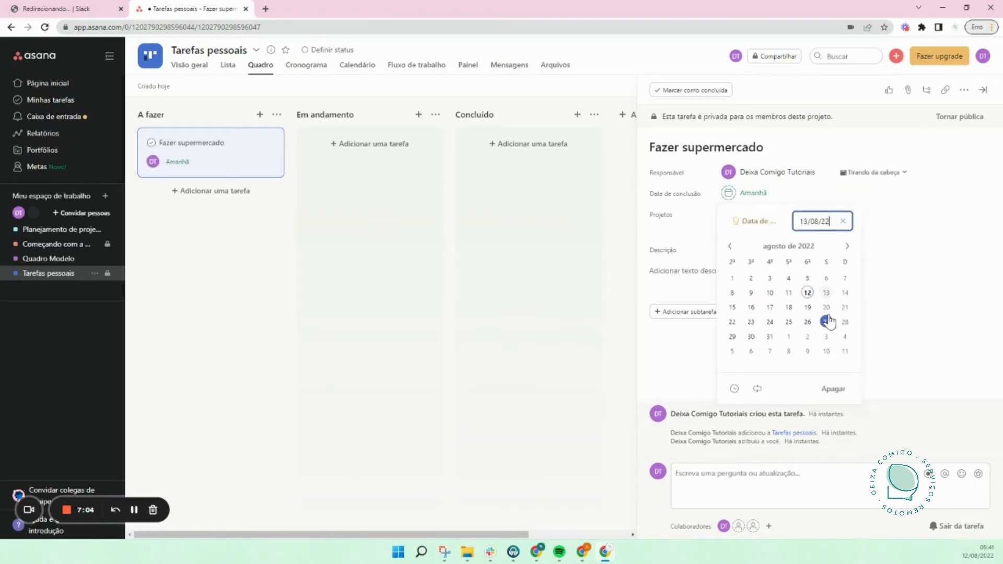
pyautogui.click(949, 210)
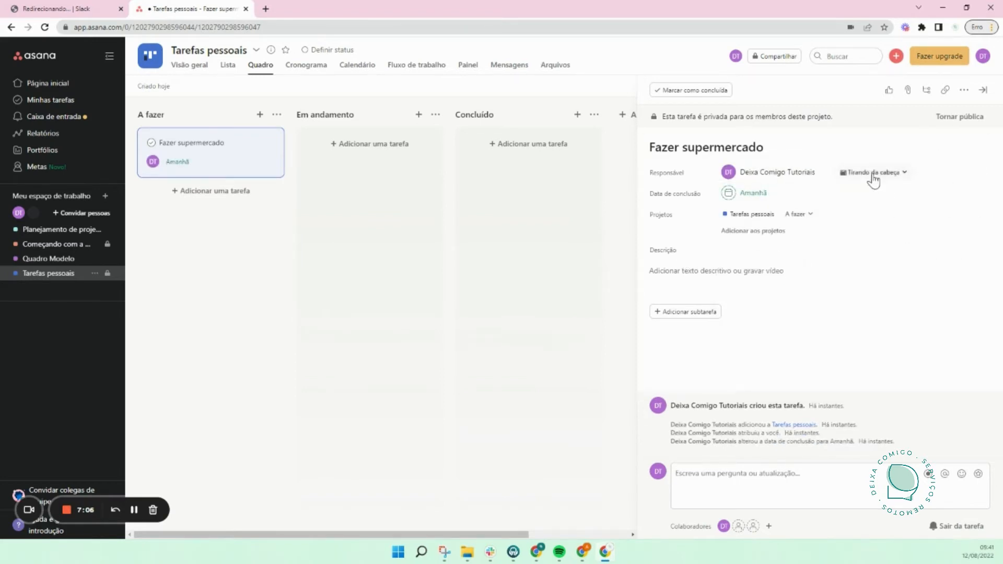
# Step: File the task under the TAREFAS section of My Tasks
pyautogui.moveTo(808, 177)
pyautogui.click(903, 174)
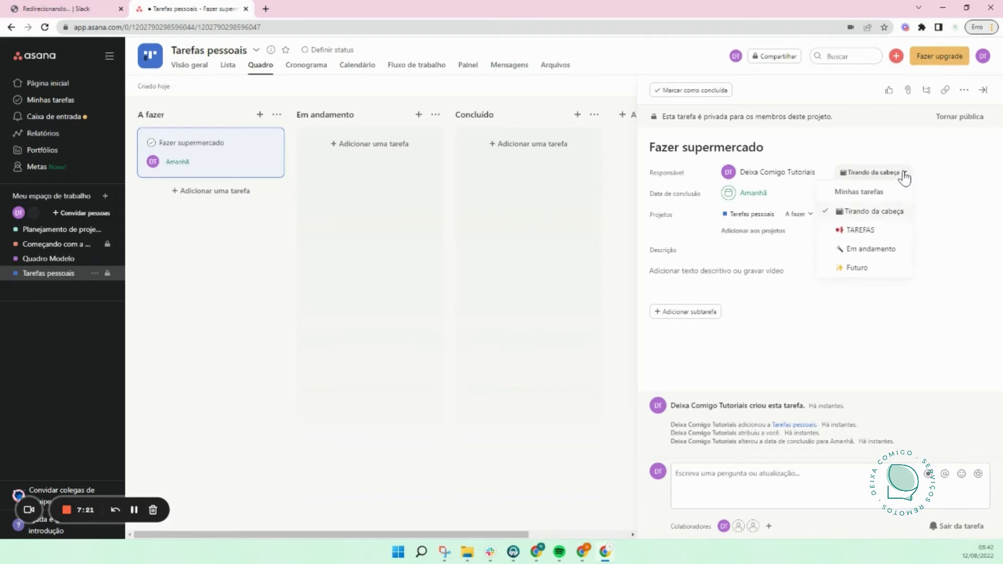
pyautogui.click(872, 236)
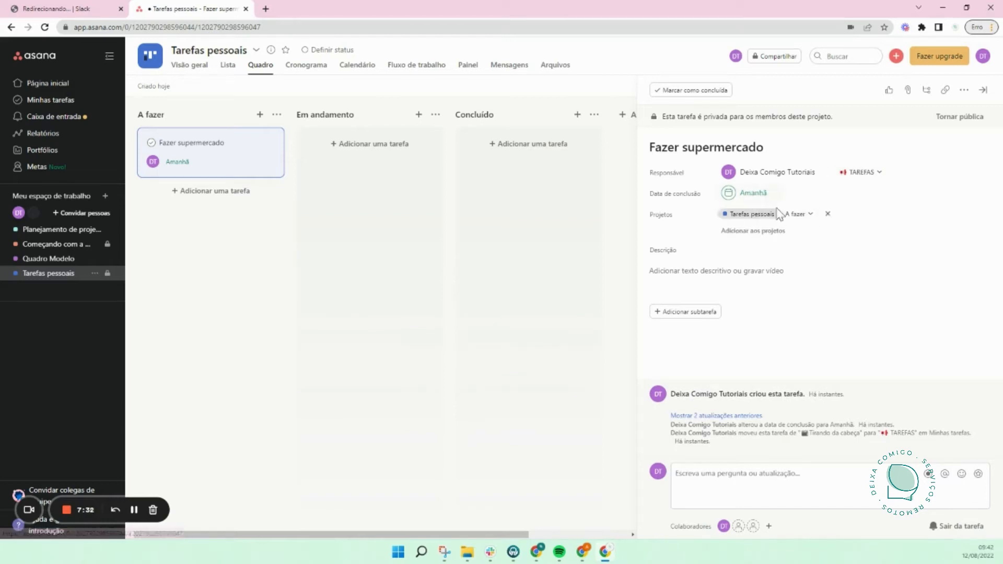
# Step: Move the task to Em andamento and back to A fazer, then close its details
pyautogui.click(808, 219)
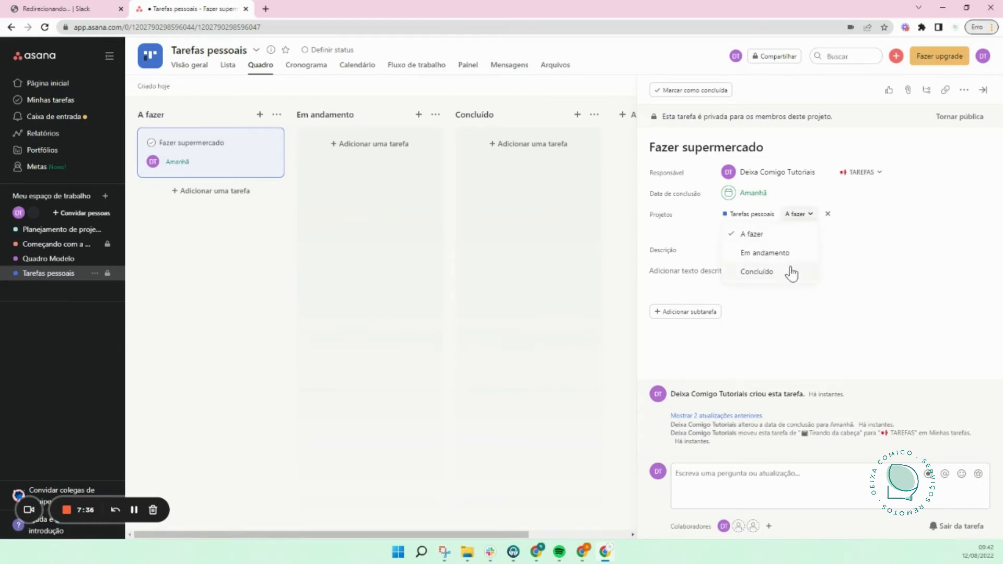
pyautogui.click(766, 253)
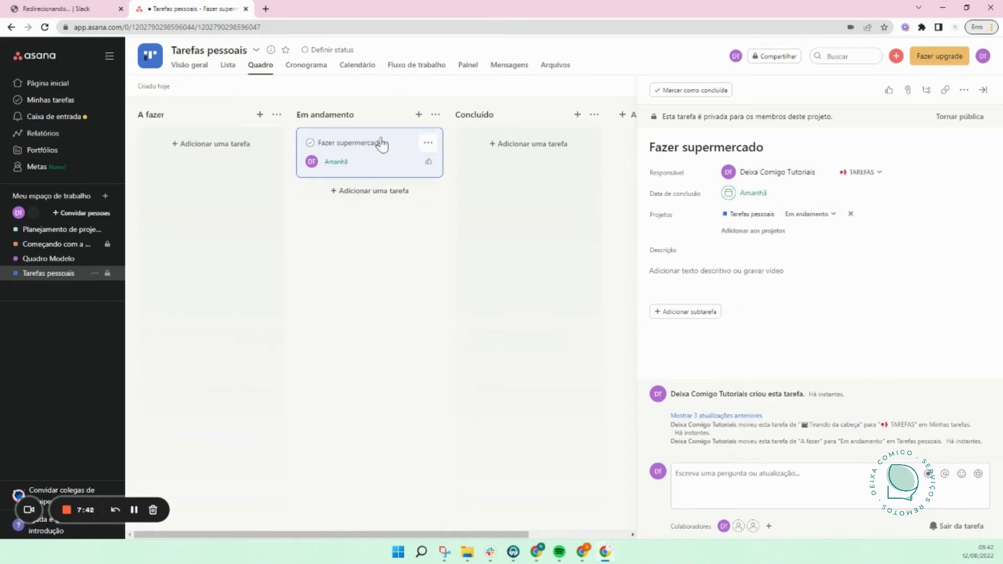
pyautogui.click(821, 214)
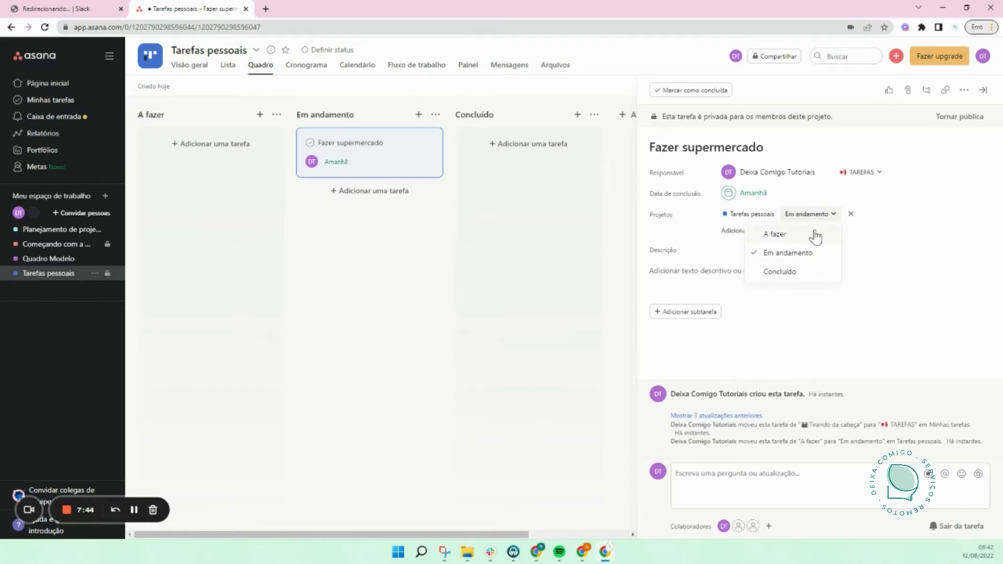
pyautogui.click(815, 233)
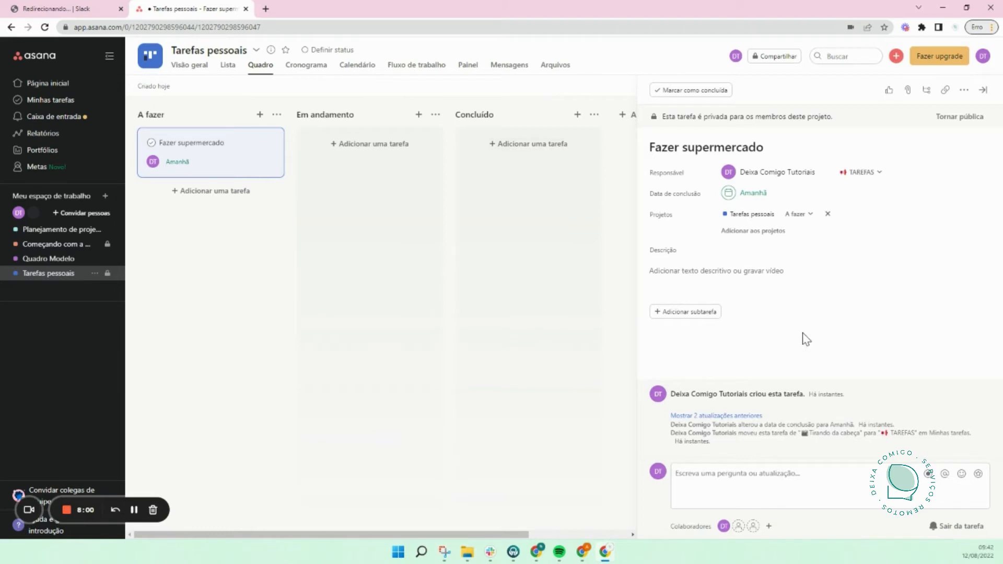
pyautogui.click(494, 286)
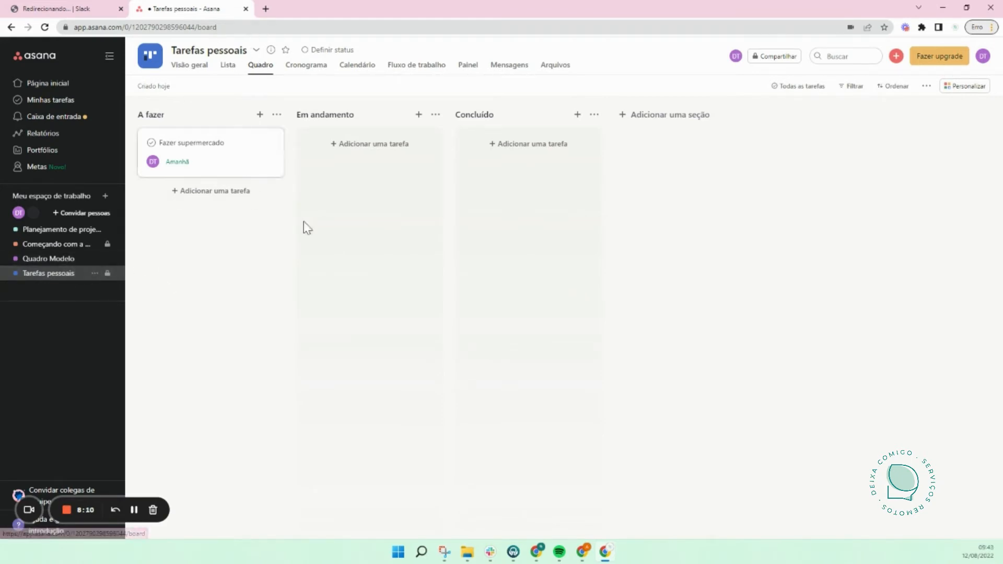
# Step: Turn on Mostrar fins de semana in the Minhas tarefas calendar, then go back to the list view
pyautogui.click(69, 102)
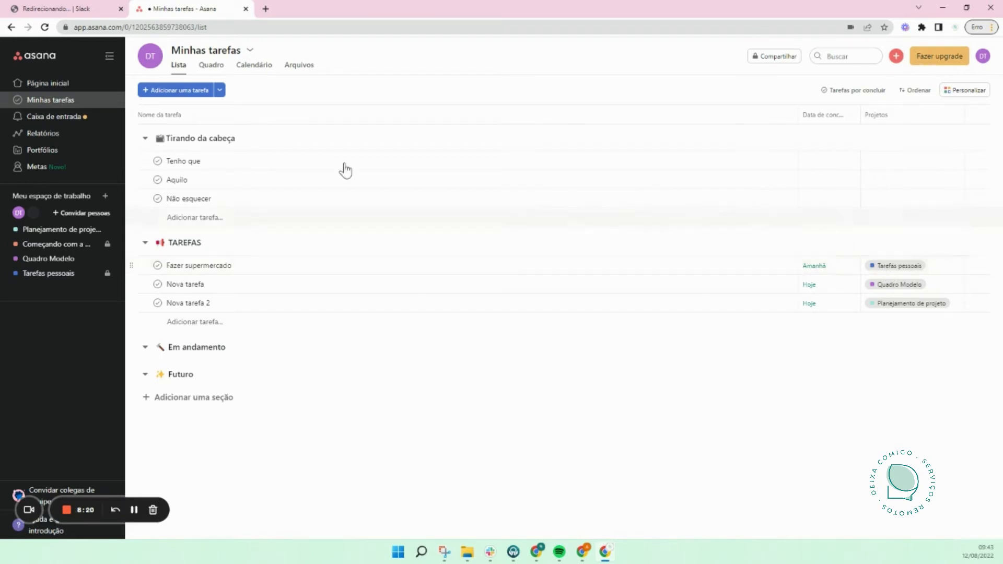
pyautogui.click(254, 65)
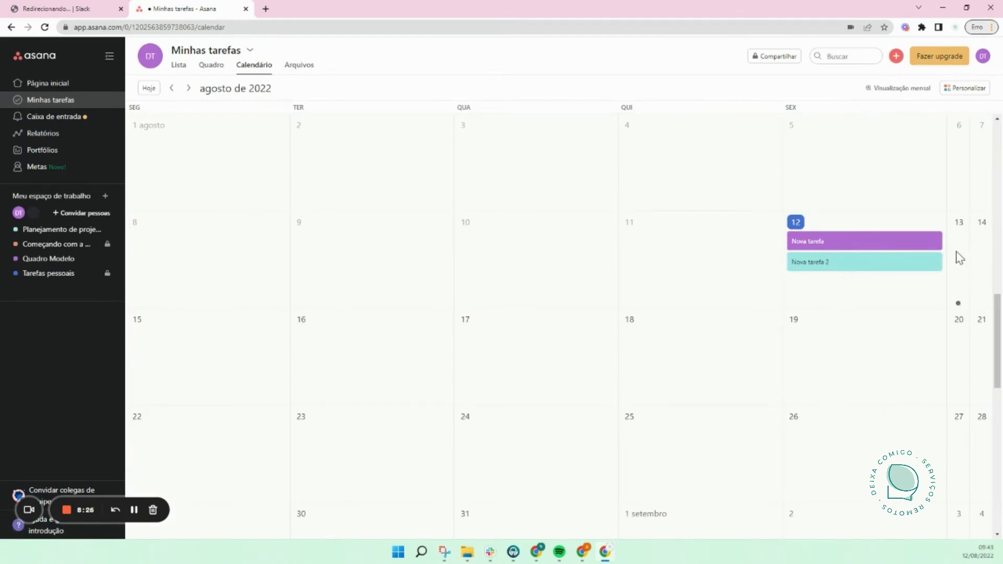
pyautogui.click(913, 90)
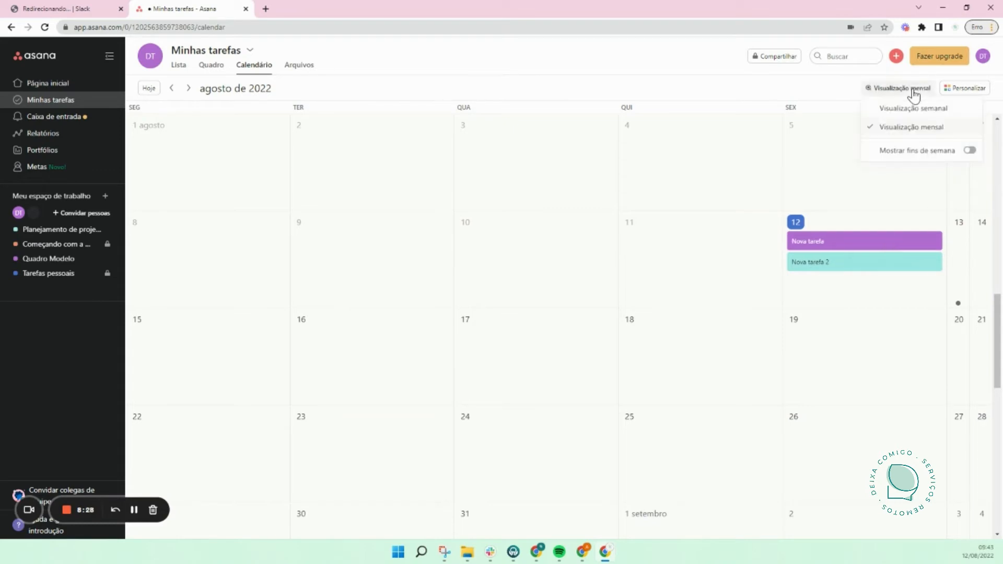
pyautogui.click(971, 152)
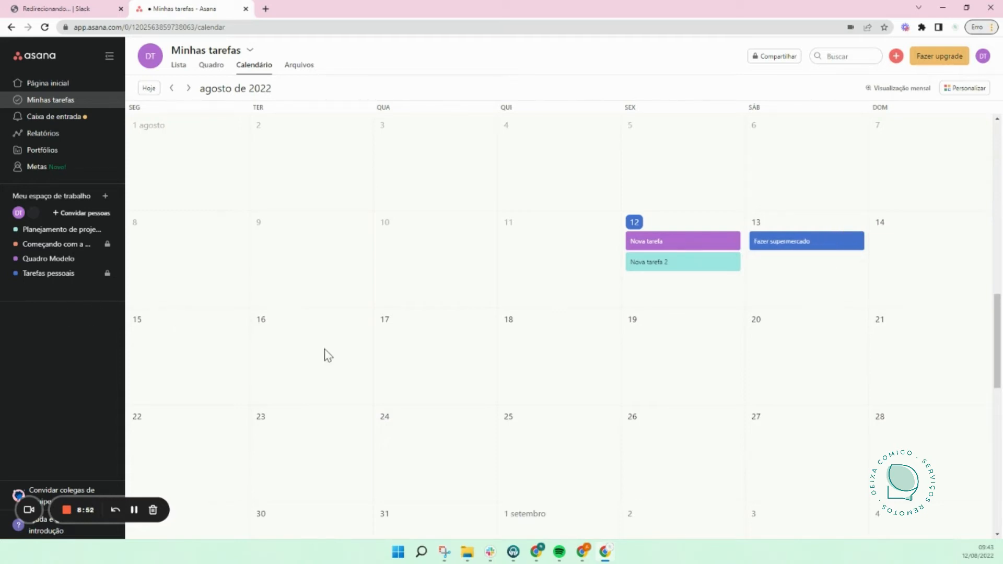
pyautogui.click(178, 65)
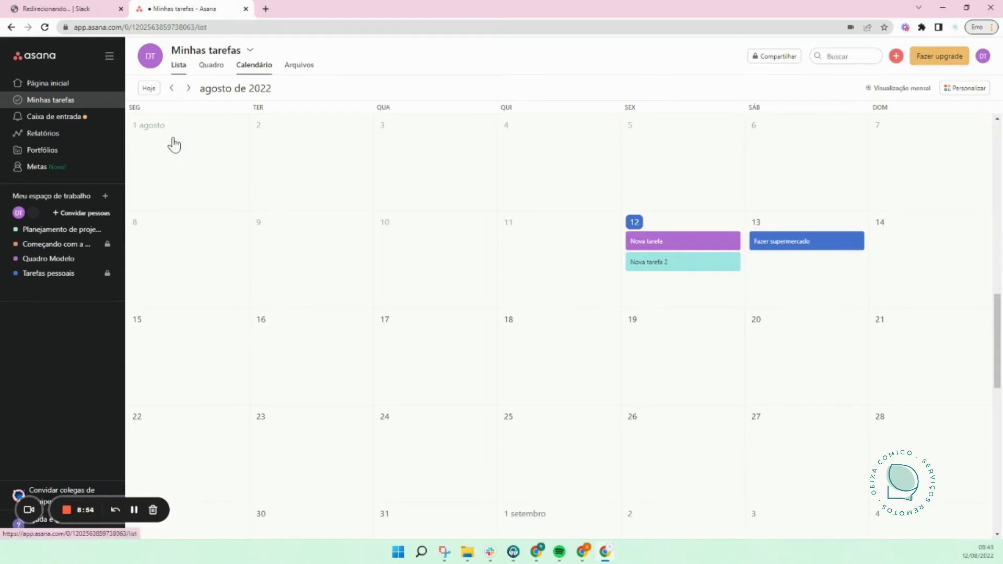
# Step: Assign Tarefa 1 on the Quadro Modelo board to yourself and check it in Minhas tarefas
pyautogui.click(72, 261)
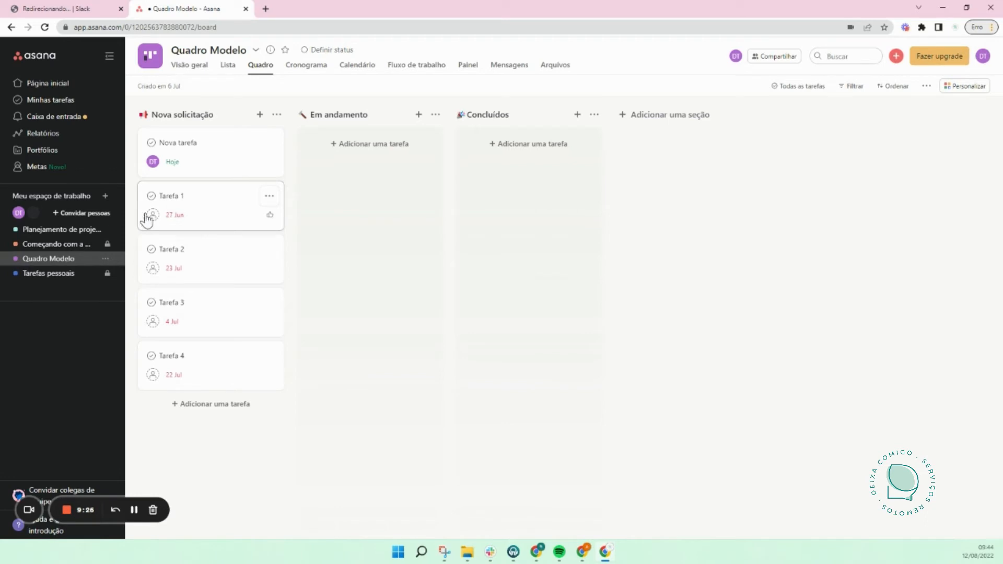
pyautogui.moveTo(153, 161)
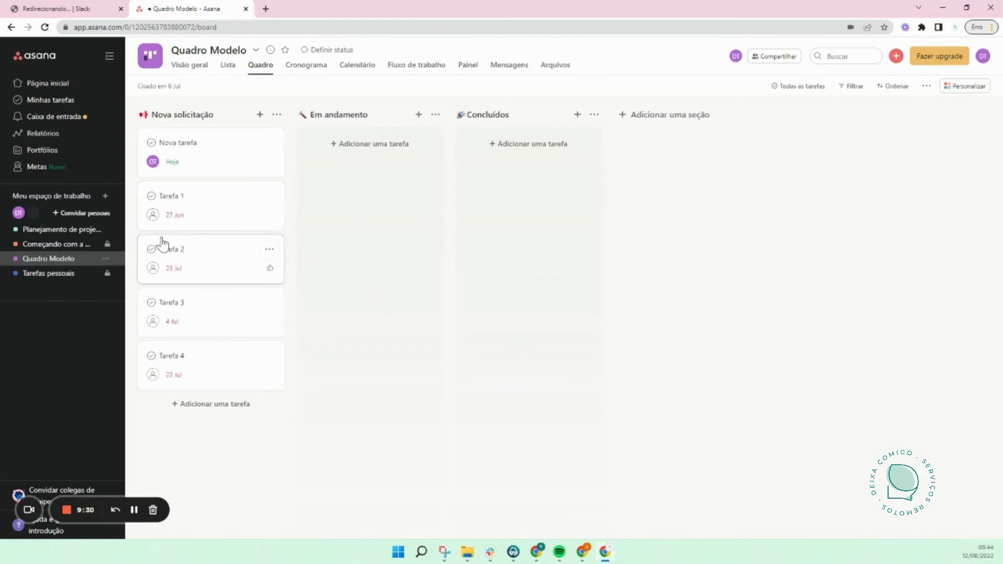
pyautogui.click(153, 214)
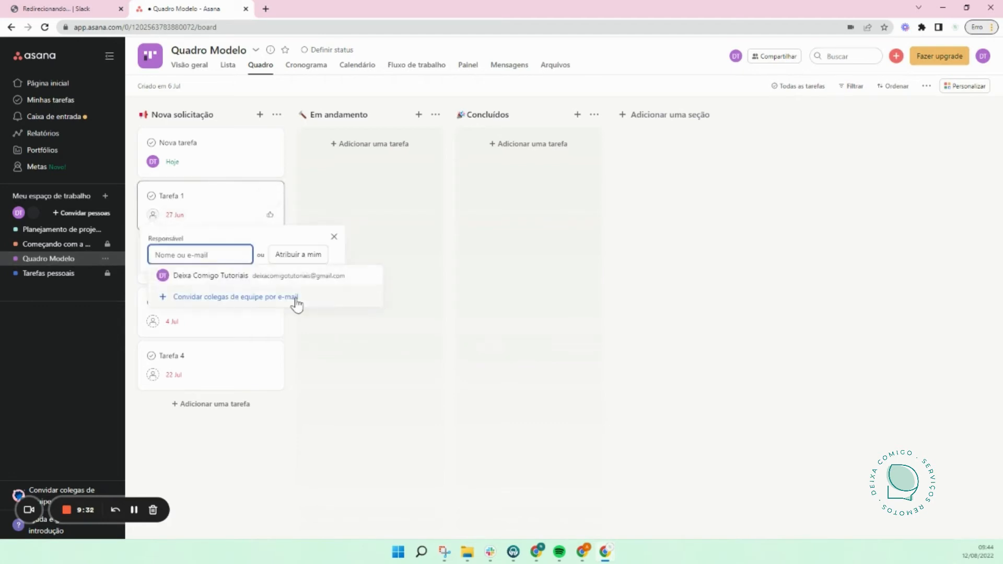
pyautogui.click(290, 282)
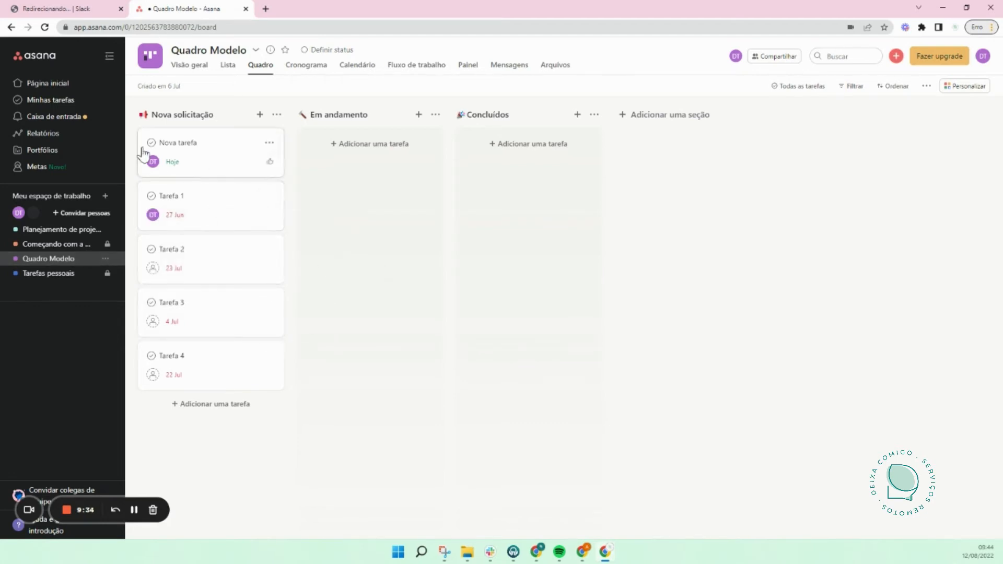
pyautogui.click(67, 100)
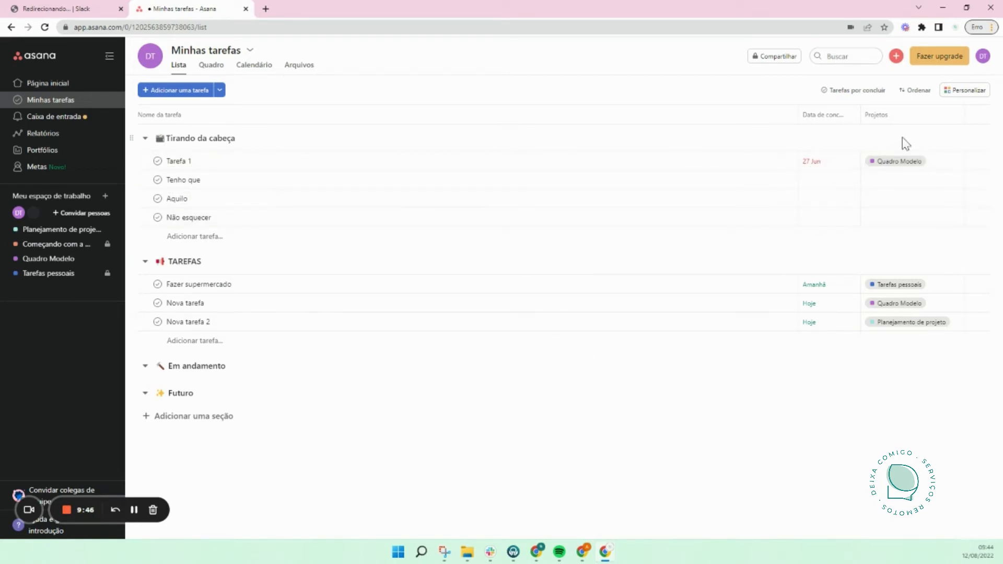
# Step: Sort the Minhas tarefas list by Data de conclusão, then go back to Quadro Modelo
pyautogui.click(858, 94)
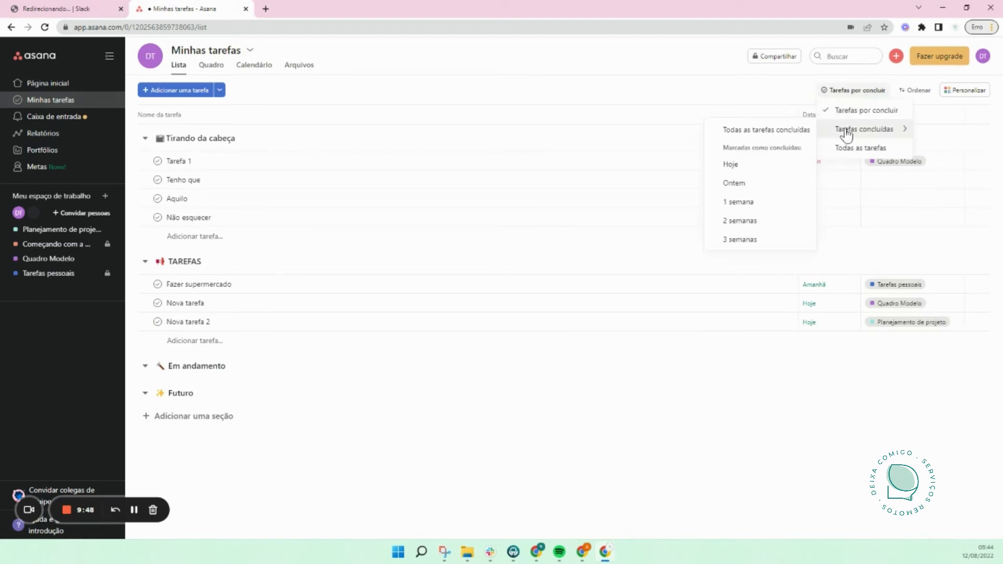
pyautogui.click(918, 91)
pyautogui.click(872, 129)
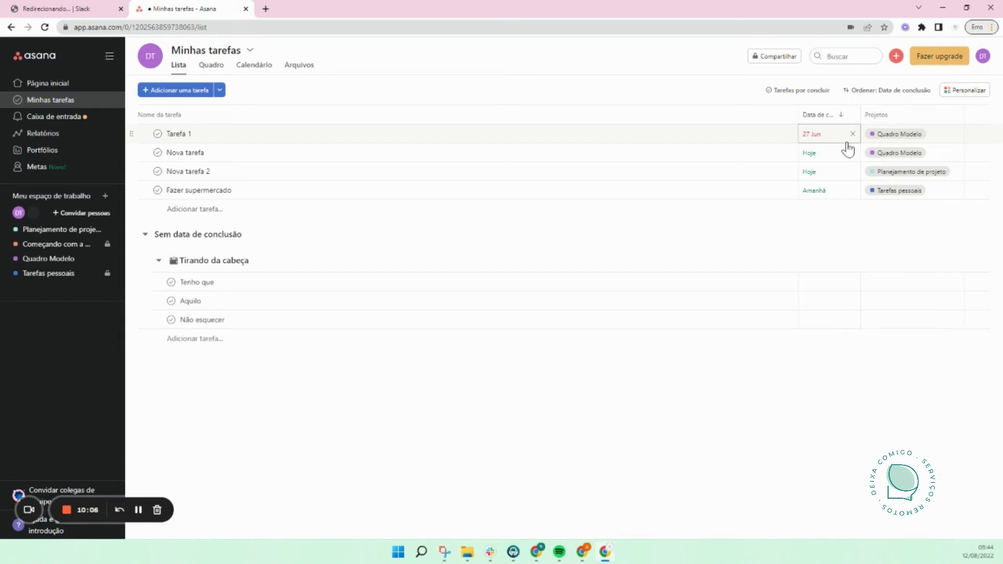
pyautogui.click(59, 260)
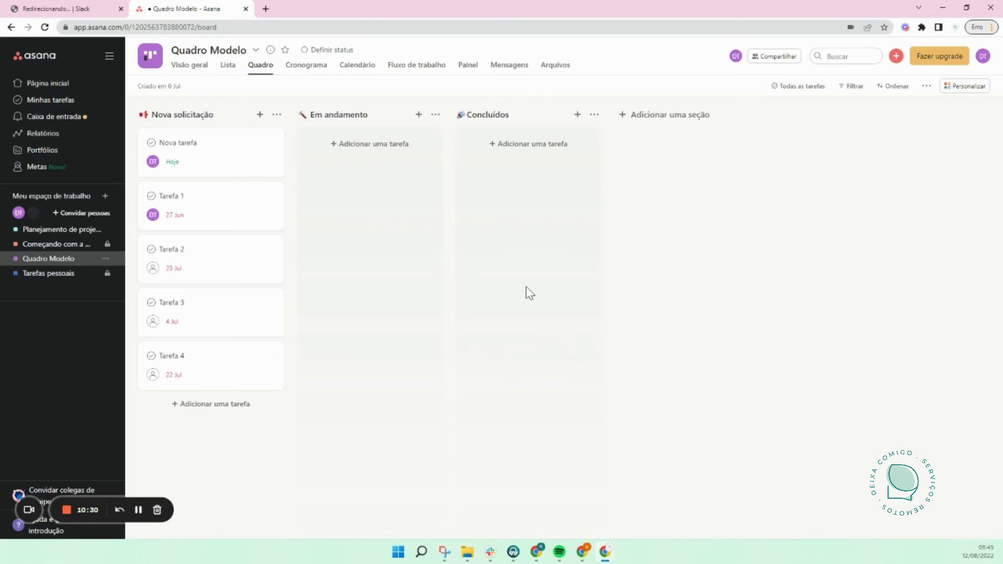
# Step: Sort the Quadro Modelo task list by Data de conclusão, then return to the Quadro view
pyautogui.click(190, 73)
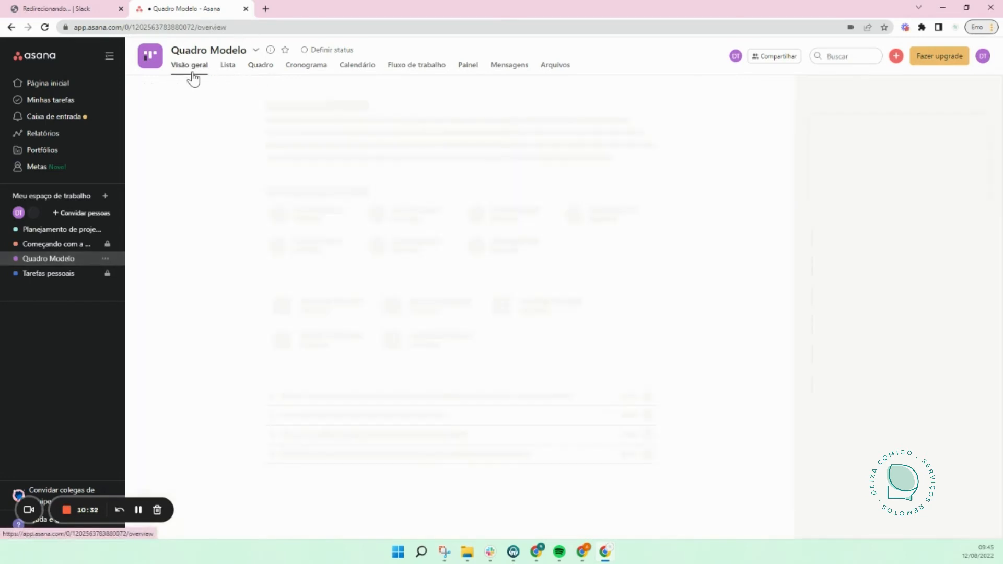
pyautogui.click(228, 69)
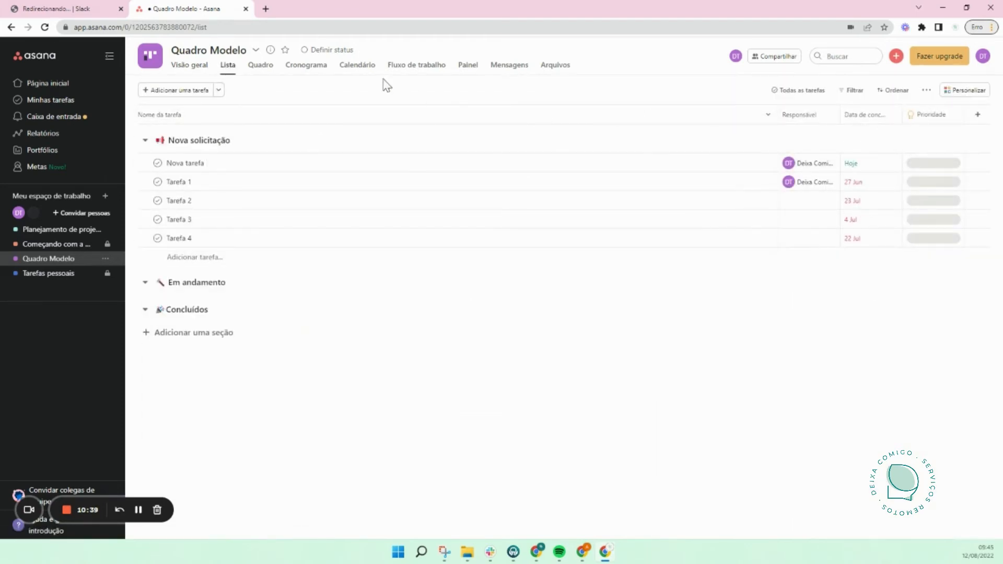
pyautogui.click(896, 91)
pyautogui.click(914, 131)
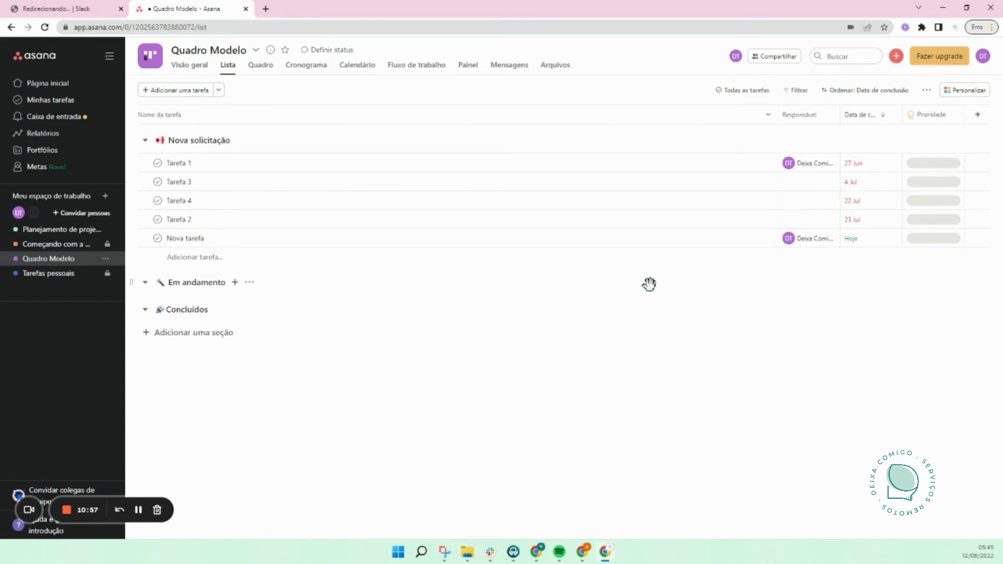
pyautogui.click(260, 68)
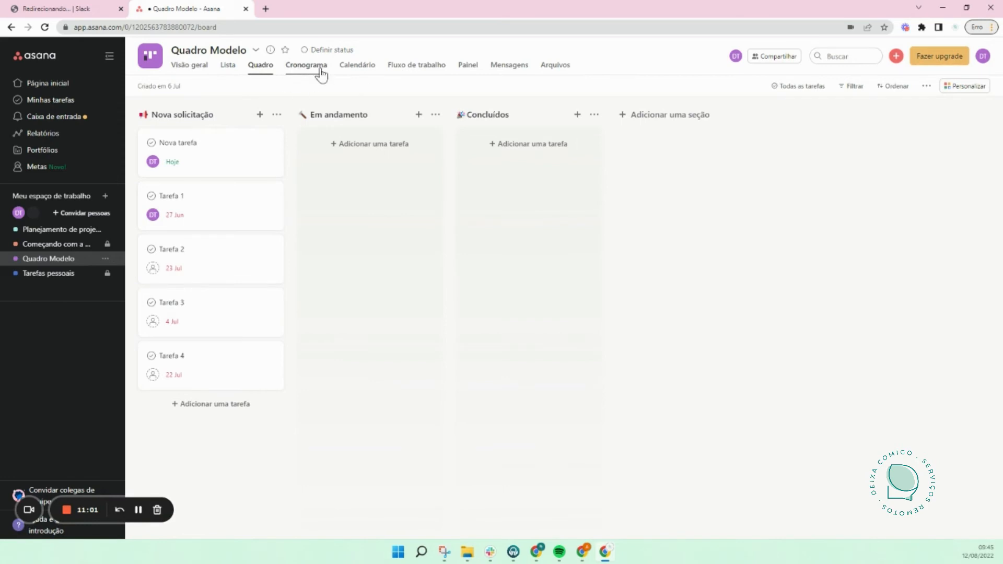
# Step: Browse the Calendário and Lista views and save the Lista view as the default layout
pyautogui.click(357, 66)
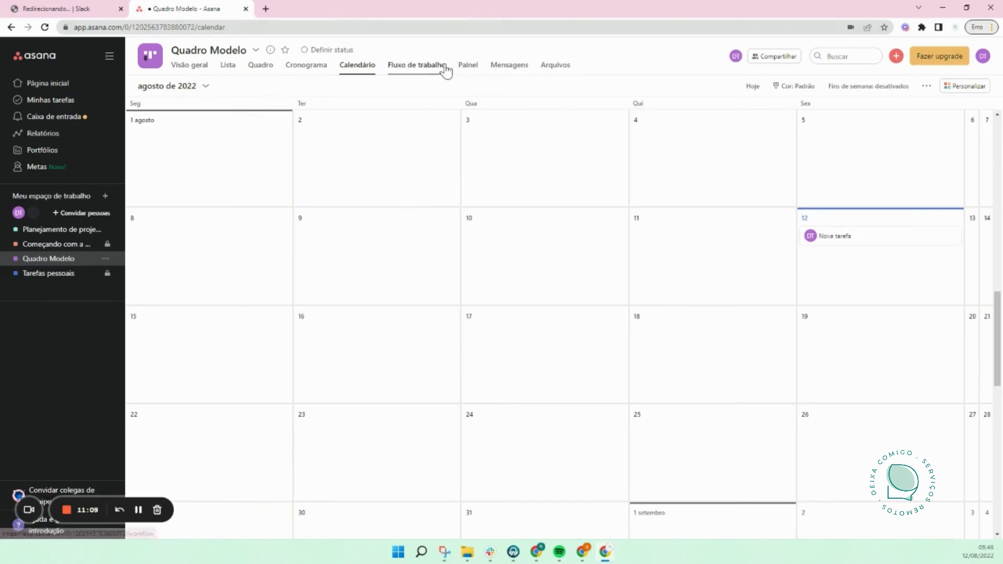
pyautogui.click(225, 67)
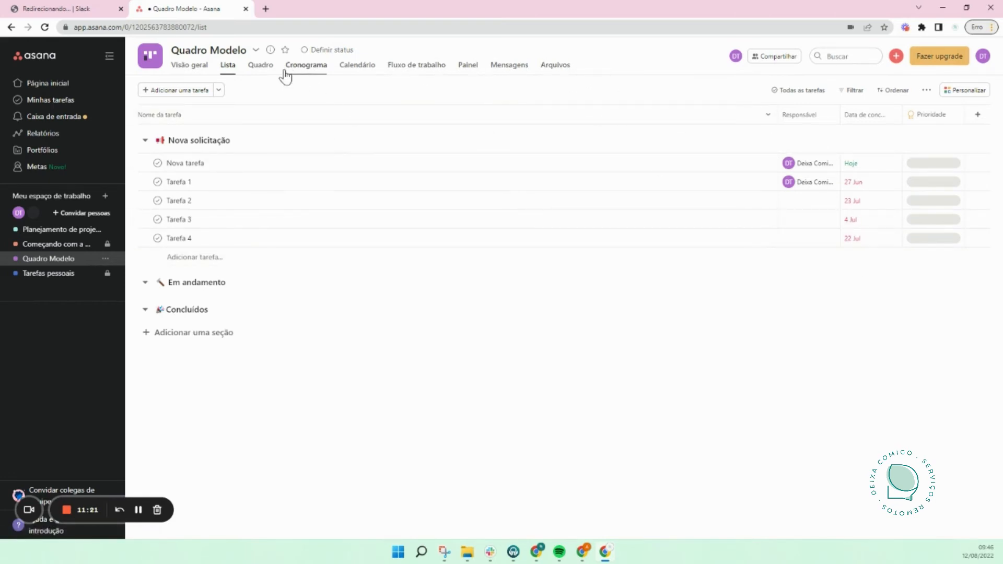
pyautogui.click(265, 68)
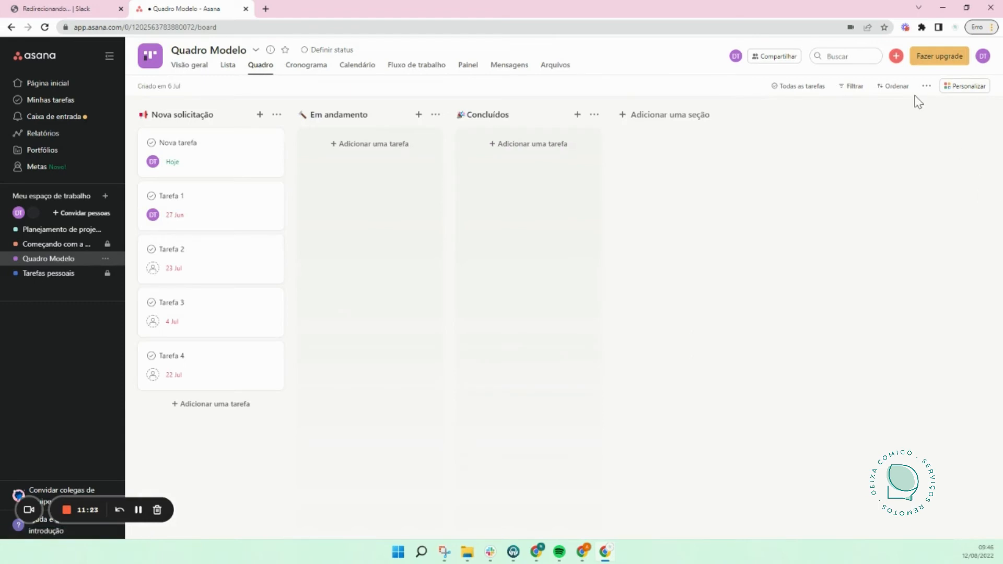
pyautogui.click(924, 89)
pyautogui.click(230, 67)
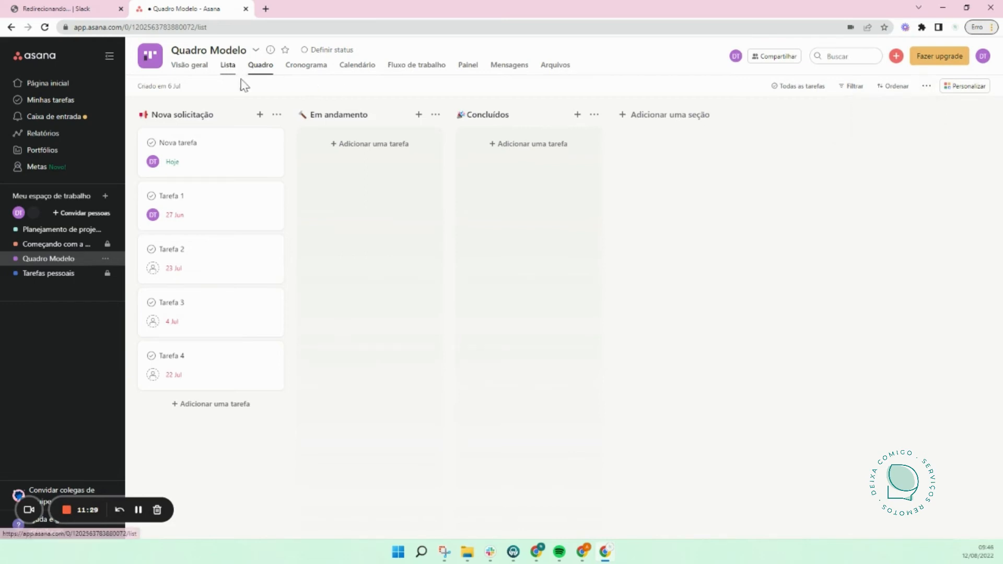
pyautogui.click(927, 92)
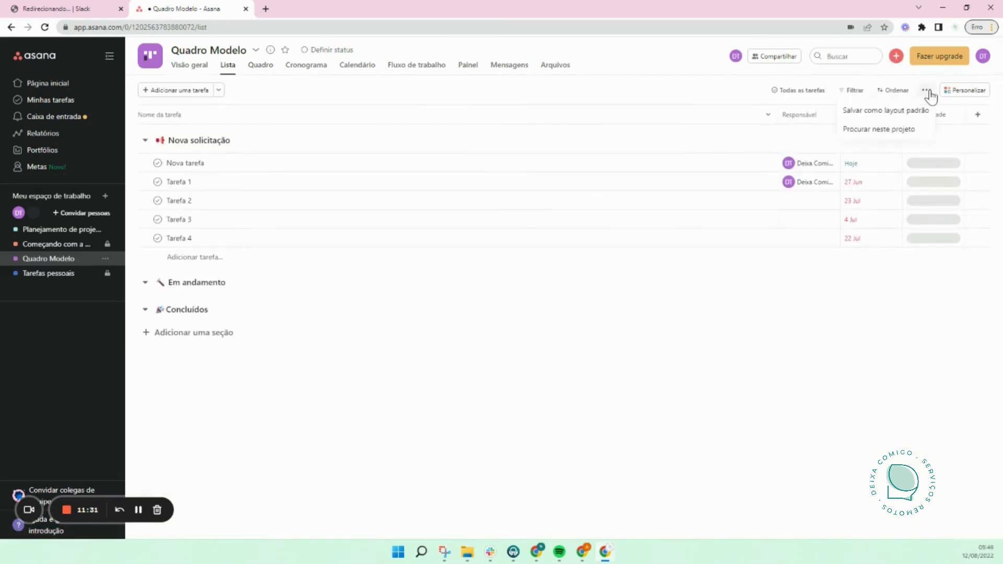
pyautogui.click(874, 111)
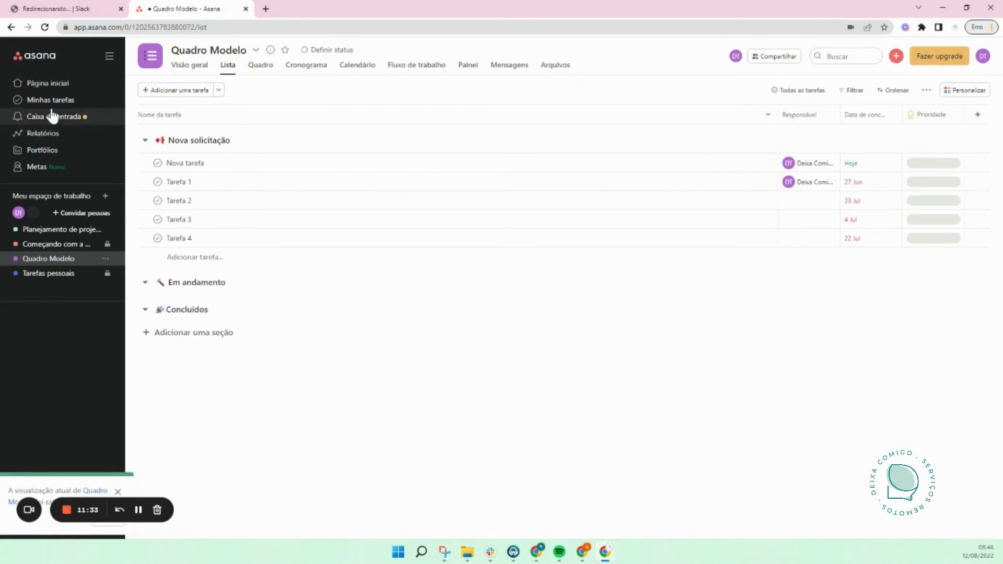
# Step: Save the Quadro view as Quadro Modelo's default layout and reopen the board
pyautogui.click(52, 100)
pyautogui.click(65, 260)
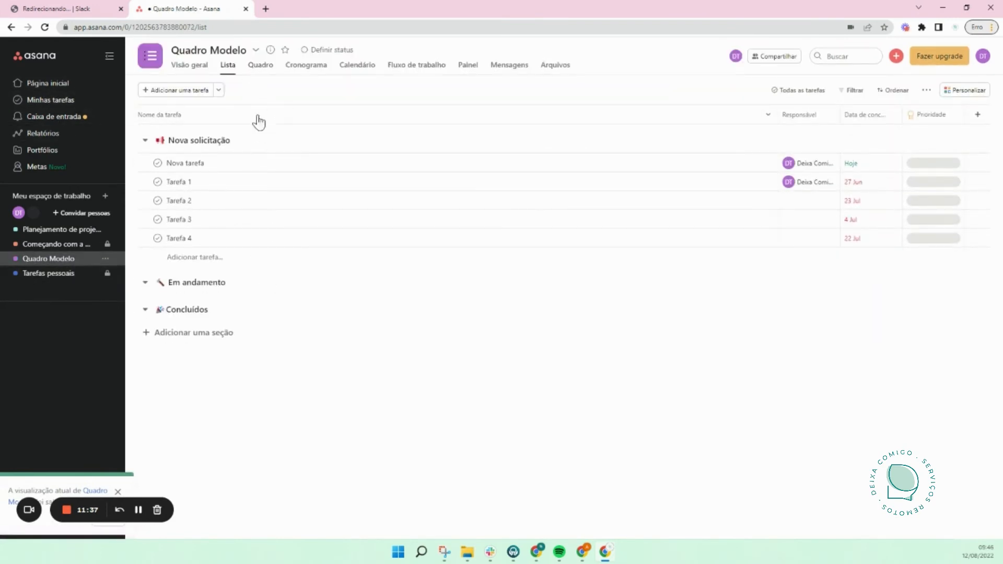
pyautogui.click(261, 65)
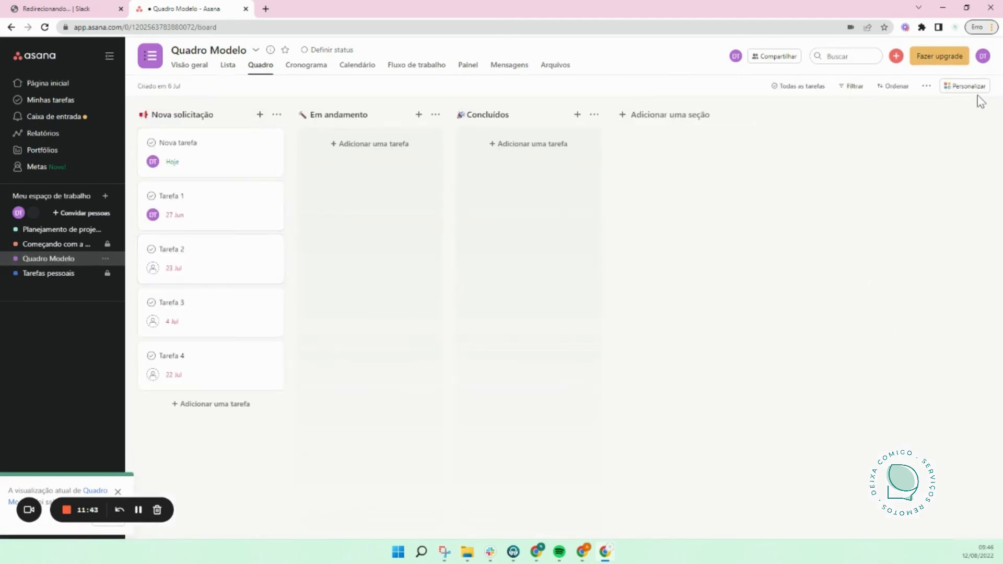
pyautogui.click(926, 86)
pyautogui.click(913, 109)
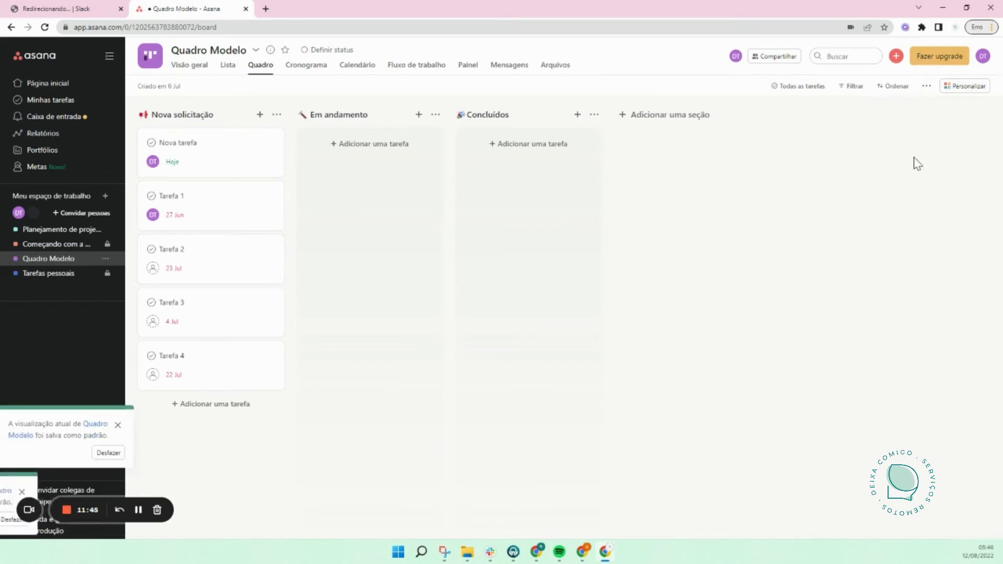
pyautogui.click(56, 104)
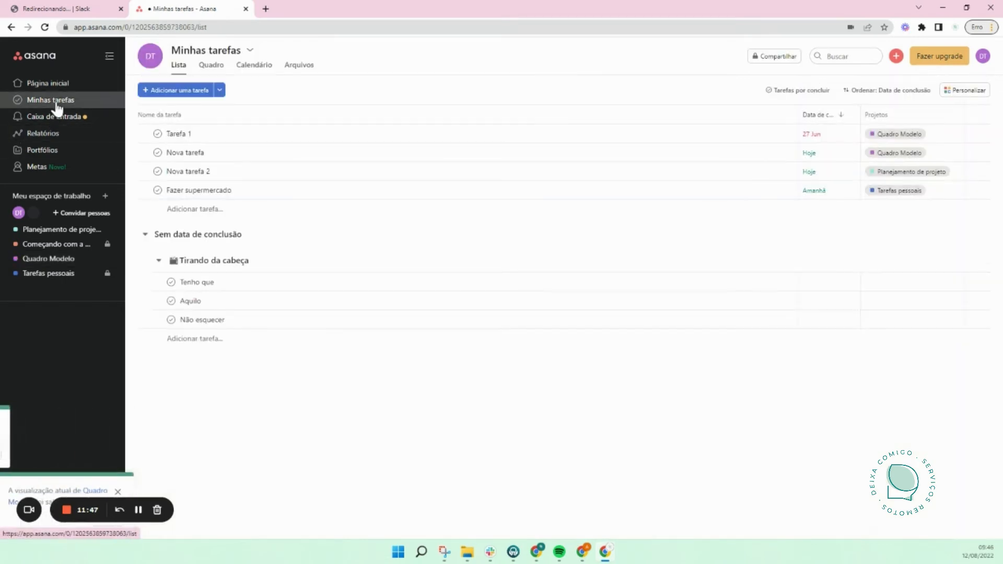
pyautogui.click(71, 259)
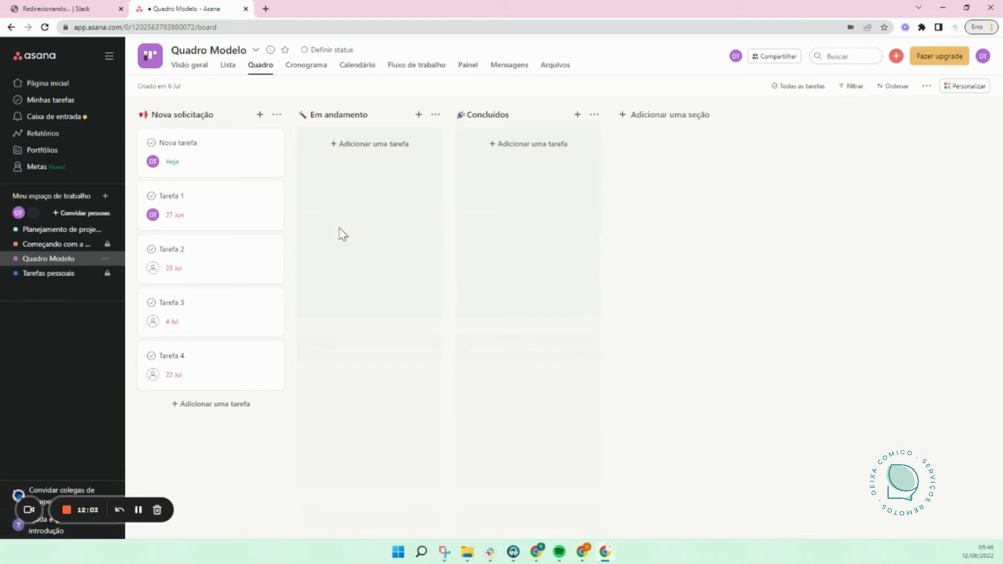
# Step: Rename the Nova tarefa card to 'Fazer xyz'
pyautogui.click(206, 177)
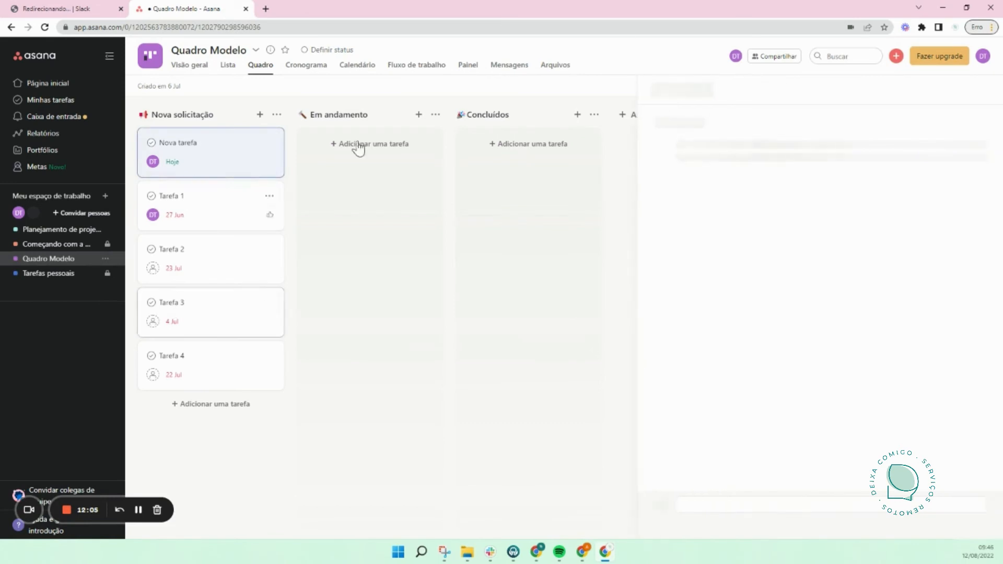
pyautogui.moveTo(724, 123); pyautogui.dragTo(633, 124)
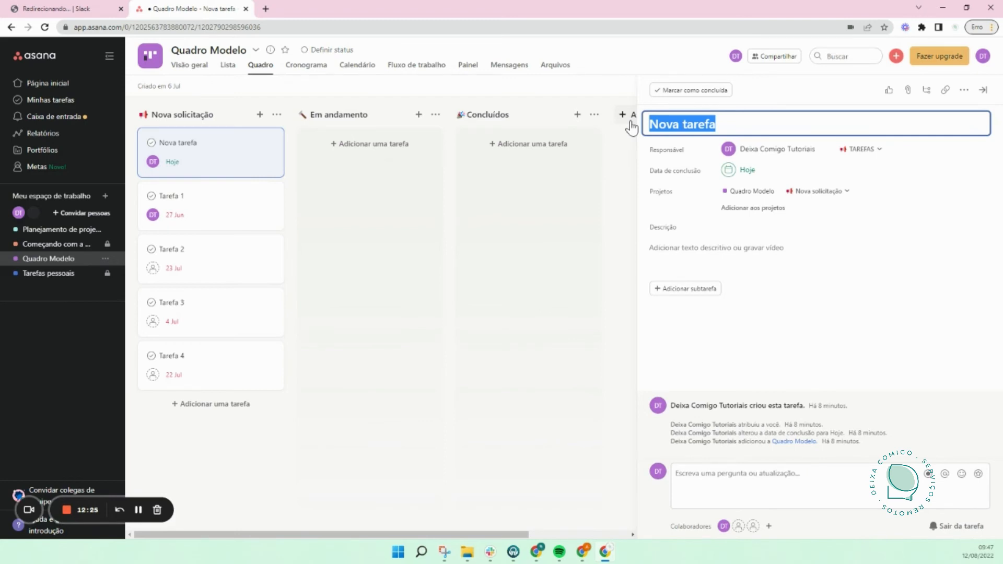
pyautogui.write('Fazer xyz')
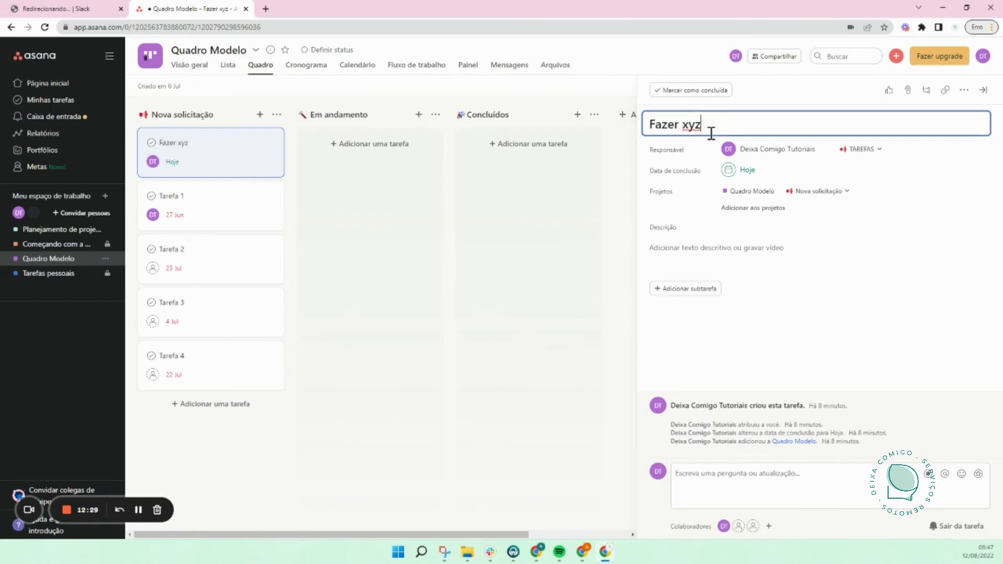
# Step: Write a three-line description for Fazer xyz, including the lines 'asudgisd' and 'sudgsiadug'
pyautogui.click(748, 249)
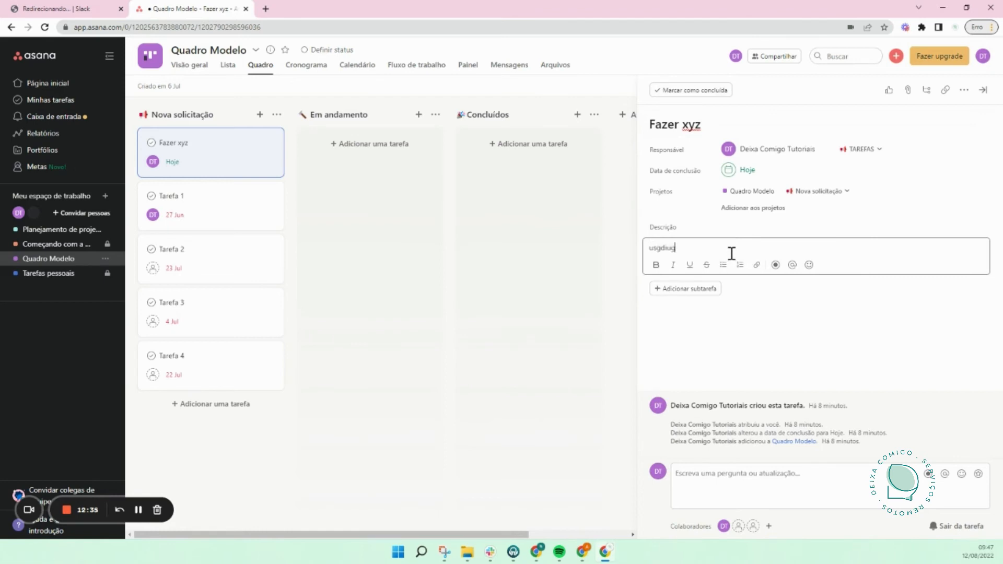
pyautogui.press('Return')
pyautogui.write('asudgisd')
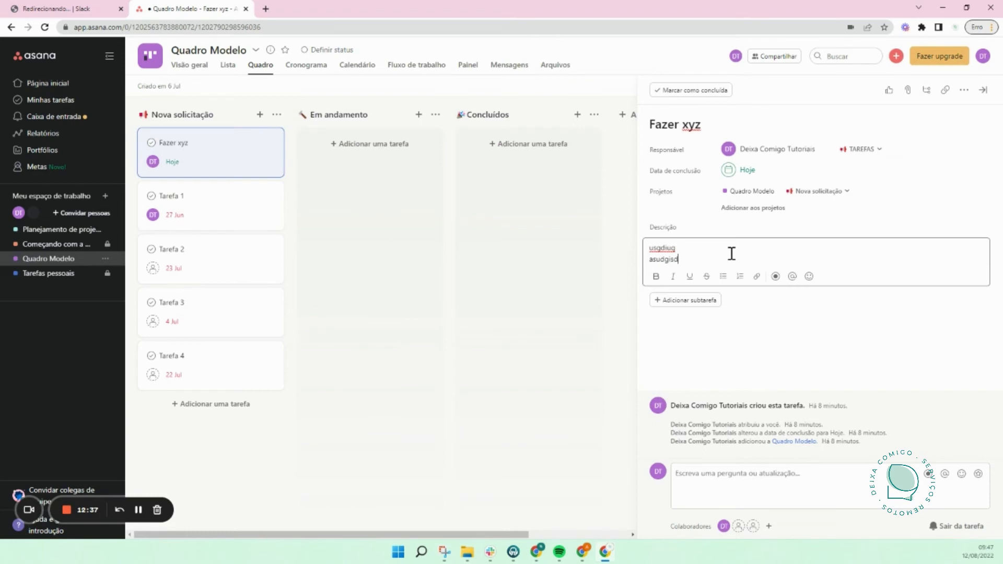
pyautogui.press('Return')
pyautogui.write('sudgsiadug')
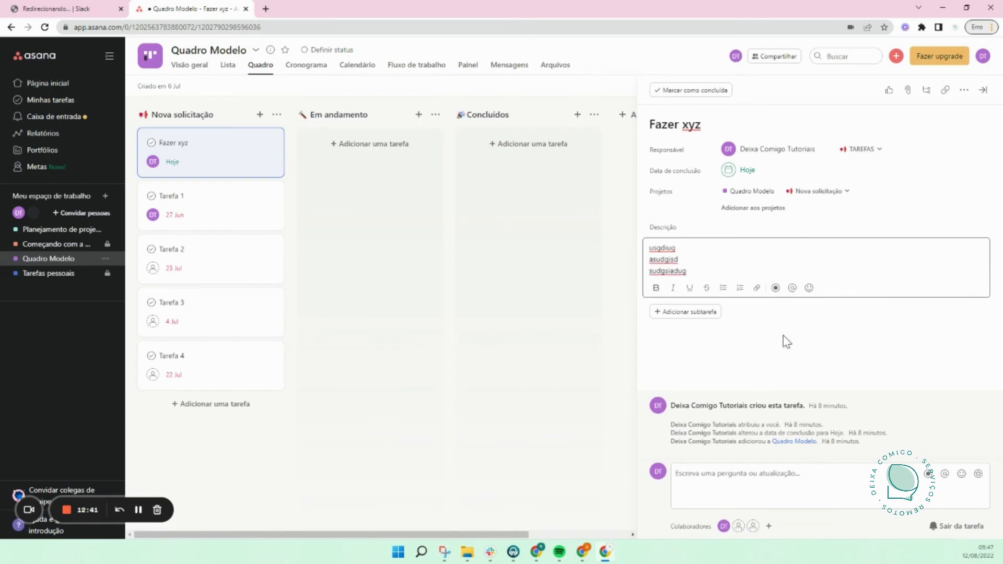
pyautogui.click(767, 345)
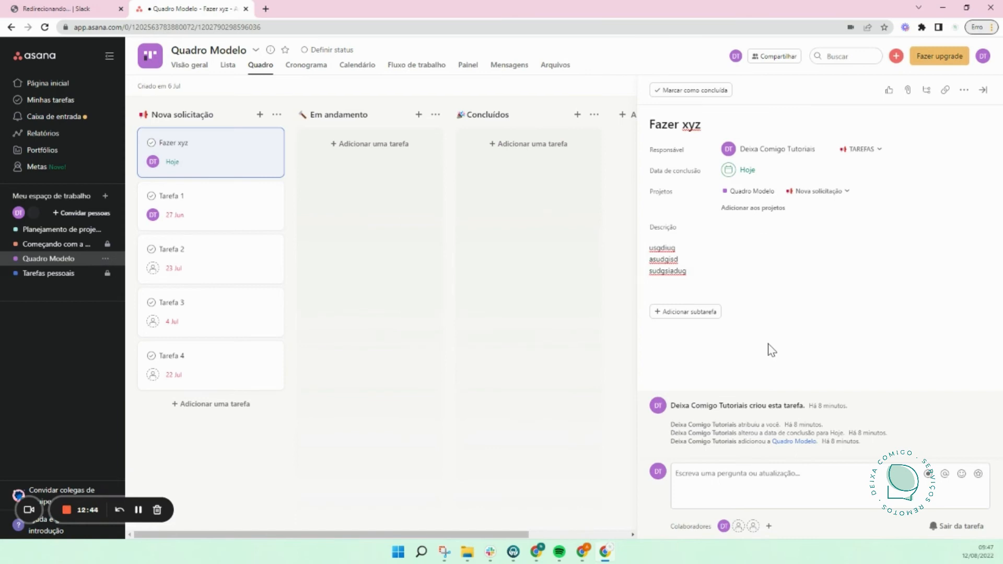
# Step: Set Fazer xyz's due date to Monday 15 August
pyautogui.click(749, 168)
pyautogui.click(732, 299)
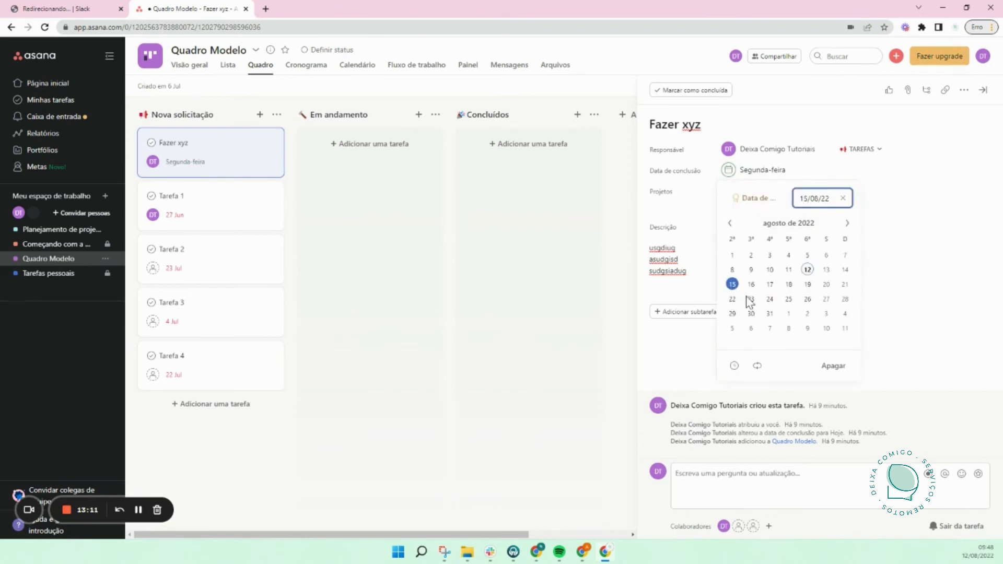
pyautogui.click(963, 225)
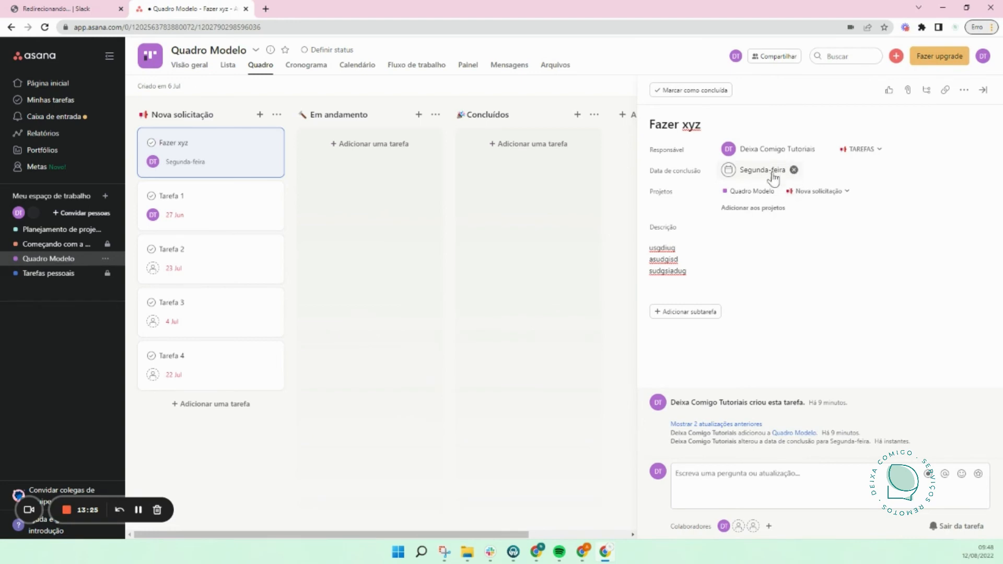
# Step: Move the Fazer xyz card into the Em andamento column and close its details
pyautogui.click(712, 125)
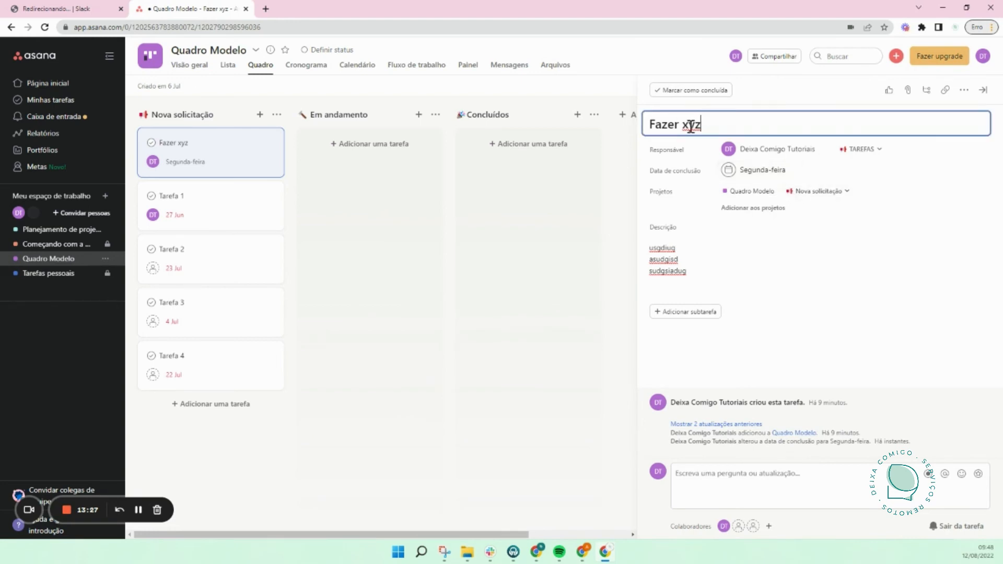
pyautogui.click(752, 266)
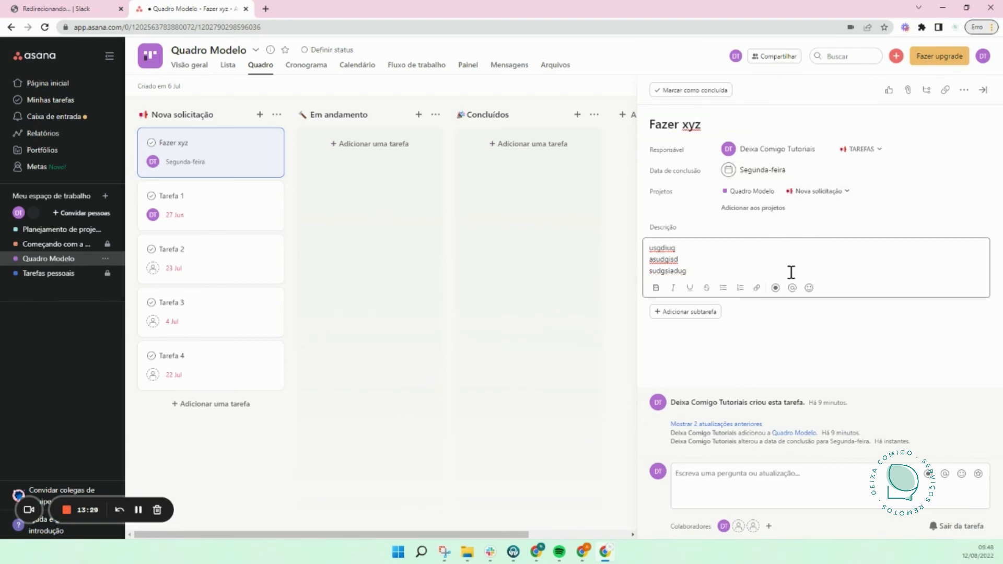
pyautogui.moveTo(264, 170); pyautogui.dragTo(397, 188)
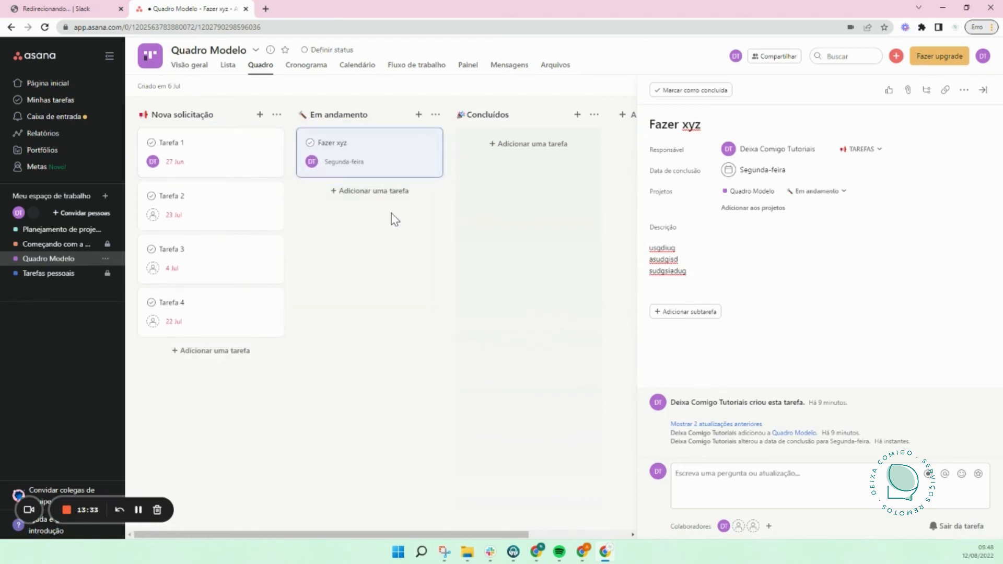
pyautogui.click(385, 315)
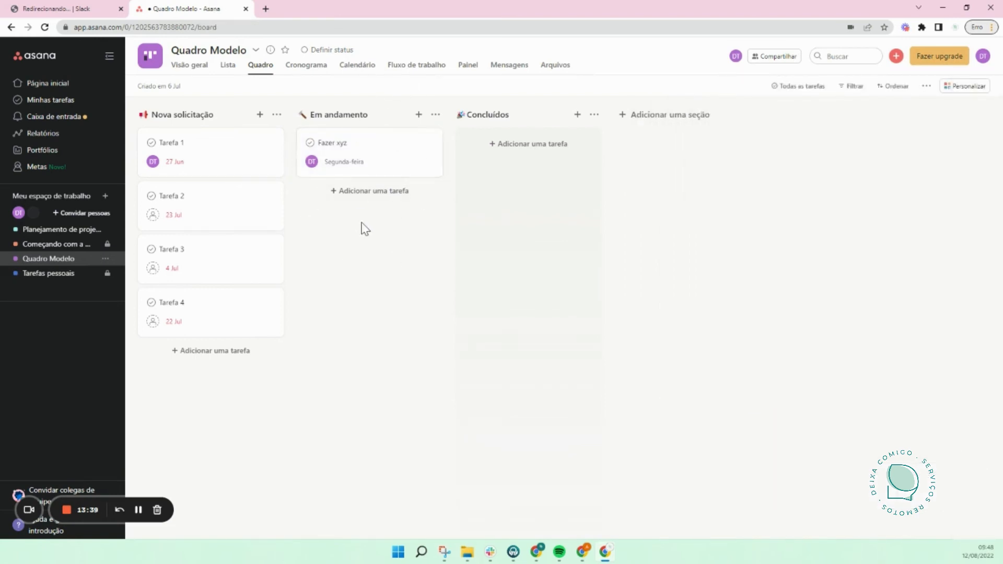
# Step: Add a subtask named 'Definir cor a ser usada' to Fazer xyz
pyautogui.click(364, 157)
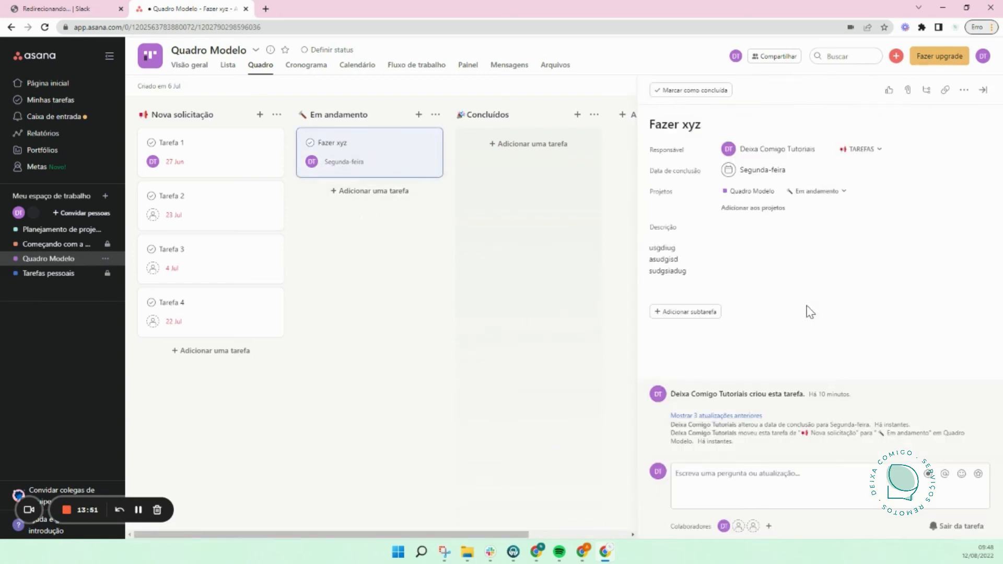
pyautogui.click(696, 314)
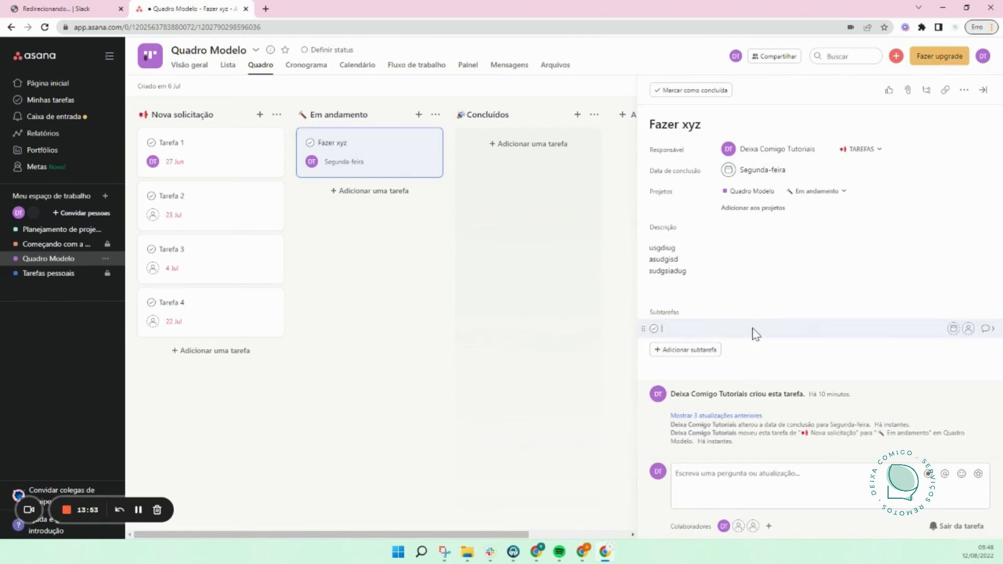
pyautogui.press('Escape')
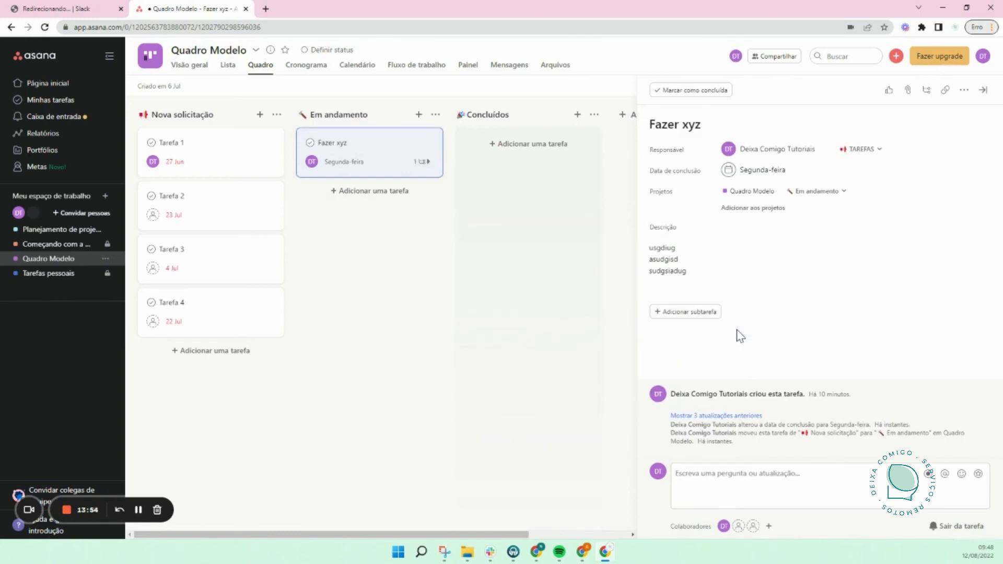
pyautogui.click(699, 313)
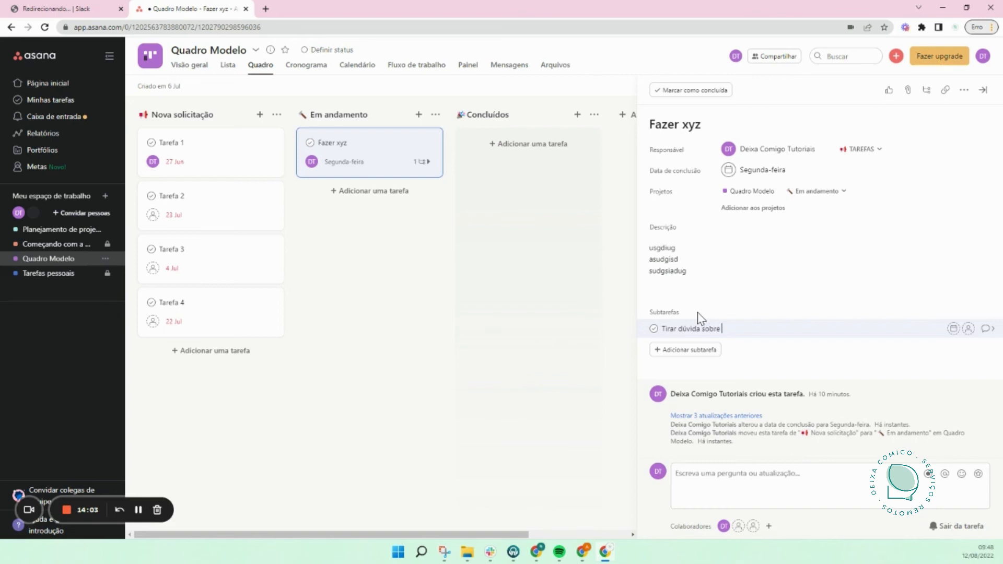
pyautogui.write('tarefa')
pyautogui.hotkey('ctrl', 'a')
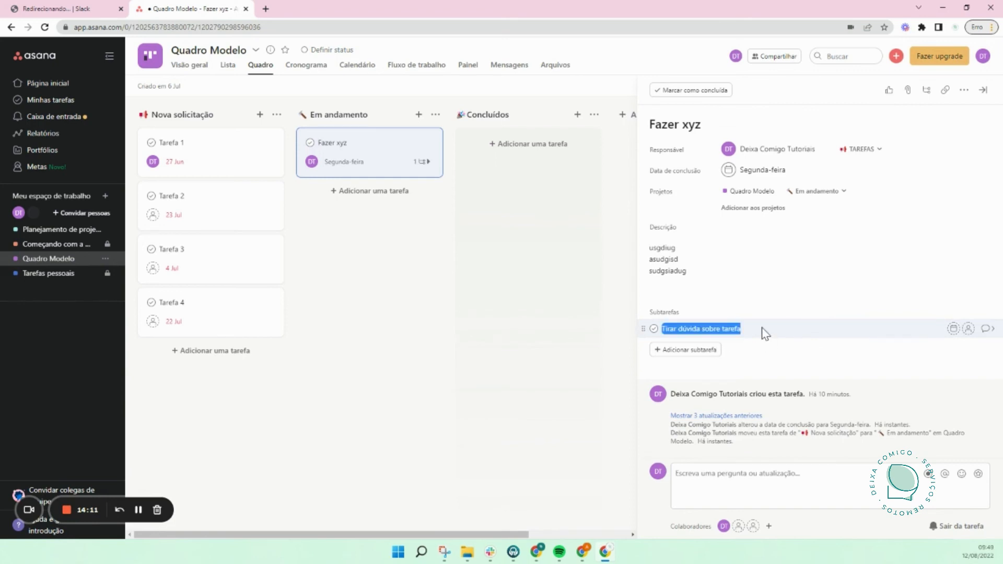
pyautogui.write('Definir cor a ser usada')
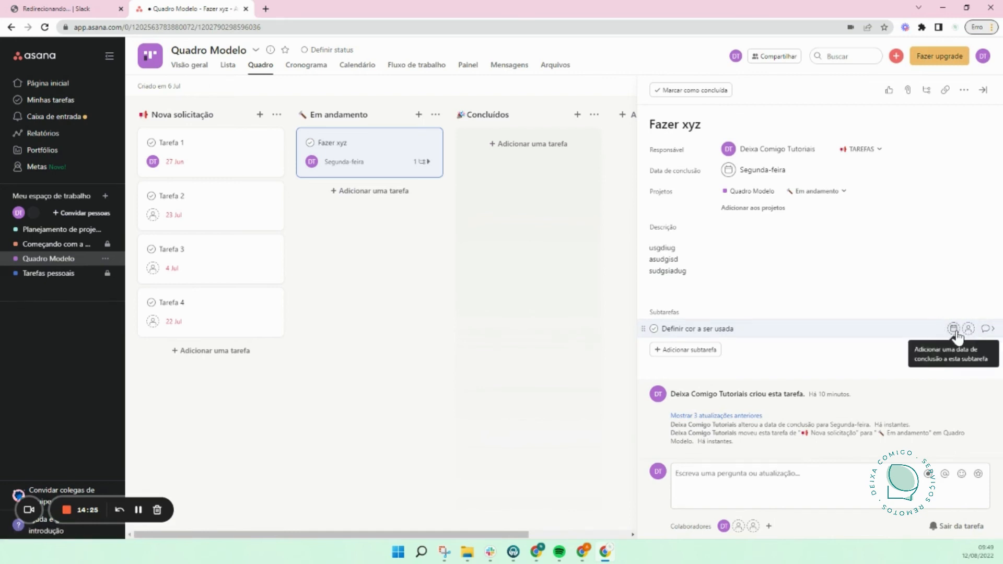
# Step: Open the Definir cor a ser usada subtask and set its due date to Hoje
pyautogui.click(988, 328)
pyautogui.click(771, 180)
pyautogui.press('Escape')
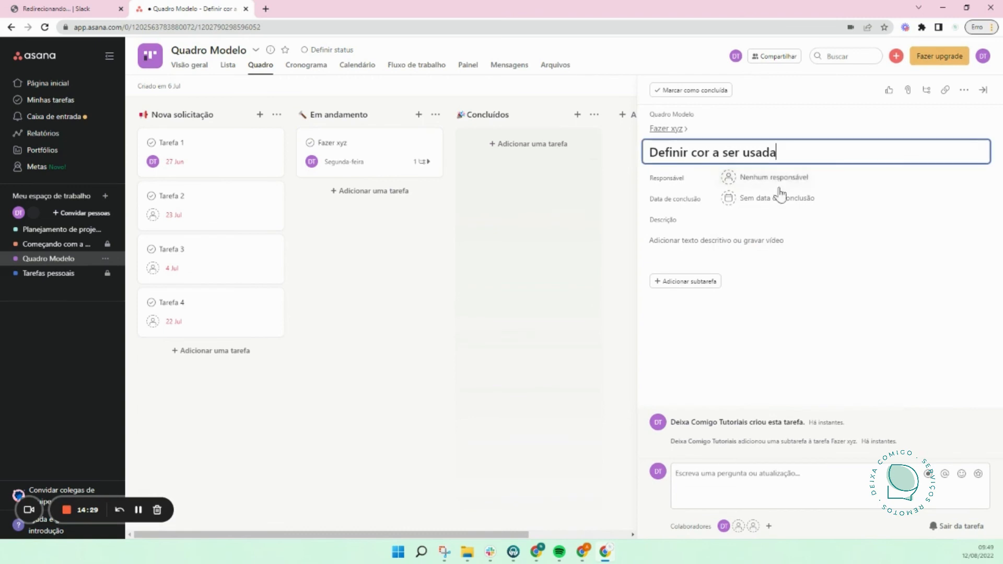
pyautogui.click(788, 201)
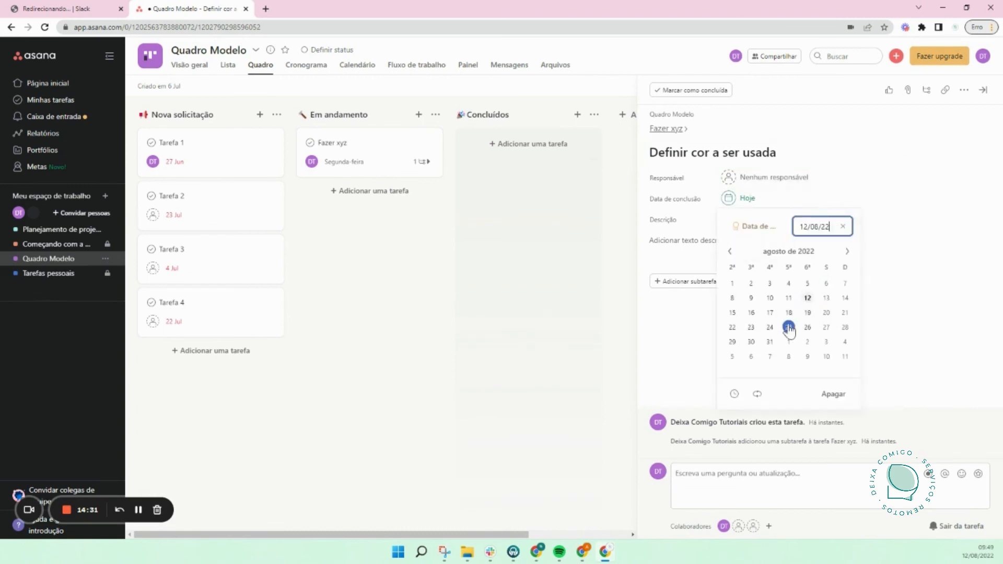
pyautogui.click(915, 340)
# Step: Invite a teammate by their e-mail address and make them the subtask's Responsável
pyautogui.click(777, 180)
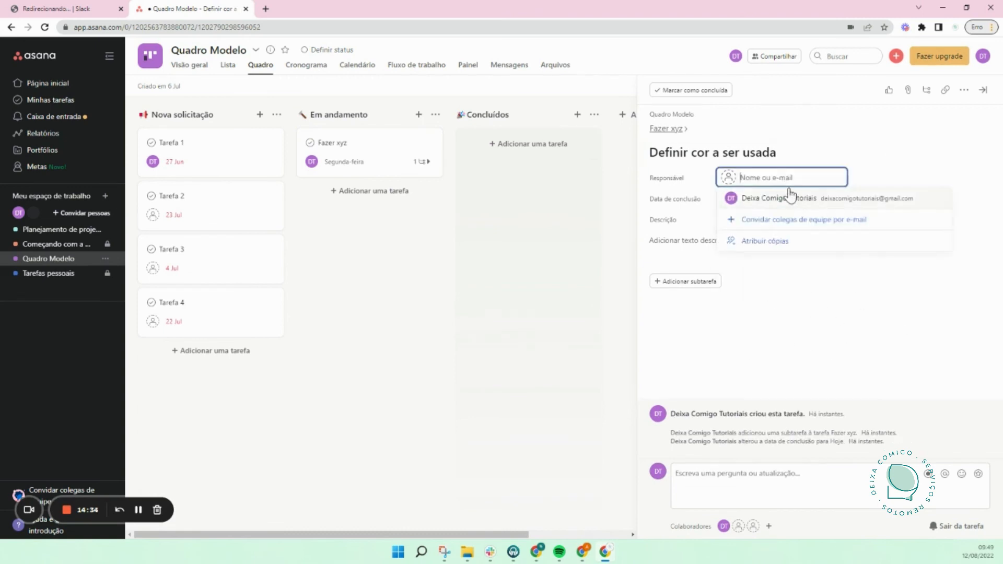
pyautogui.click(774, 223)
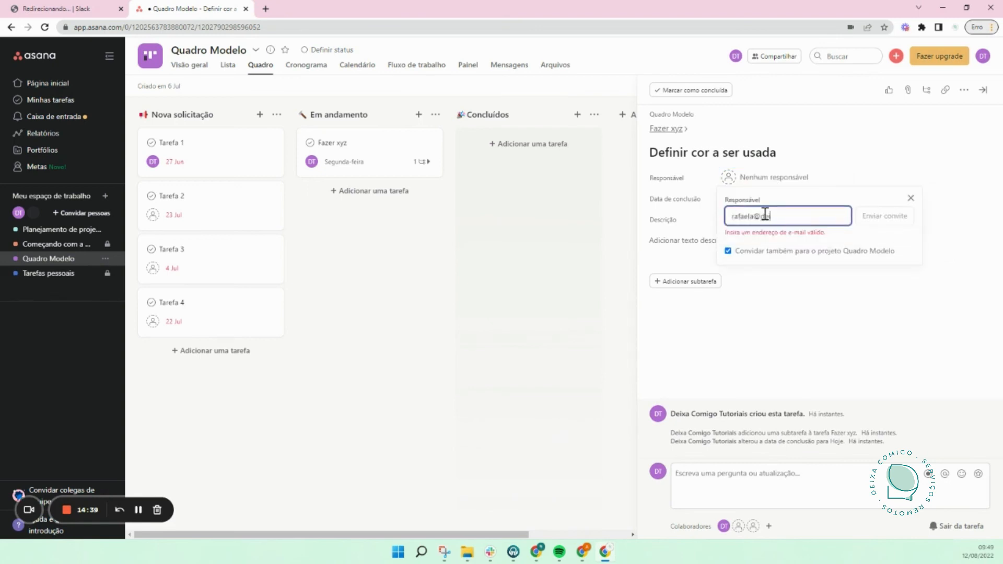
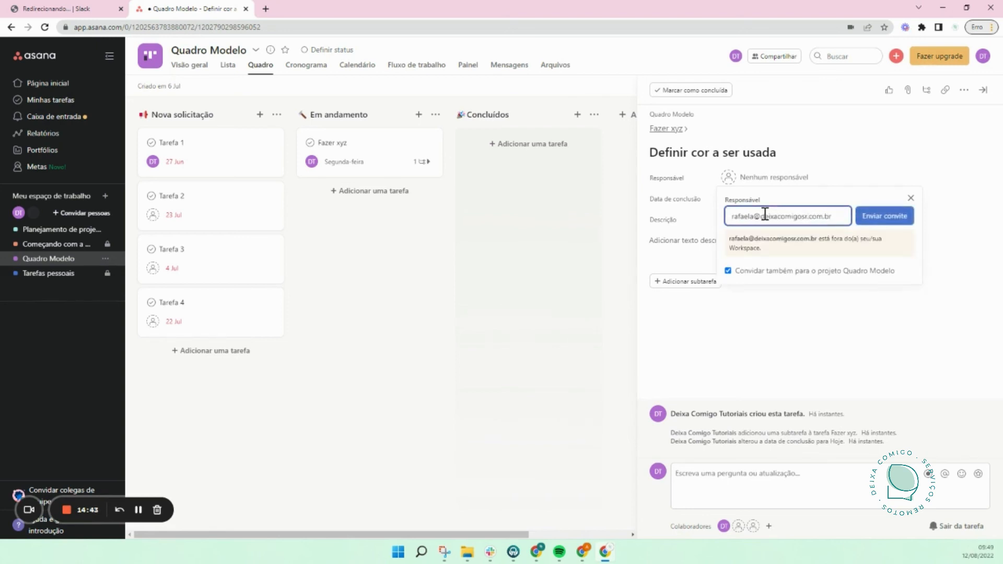
pyautogui.click(874, 223)
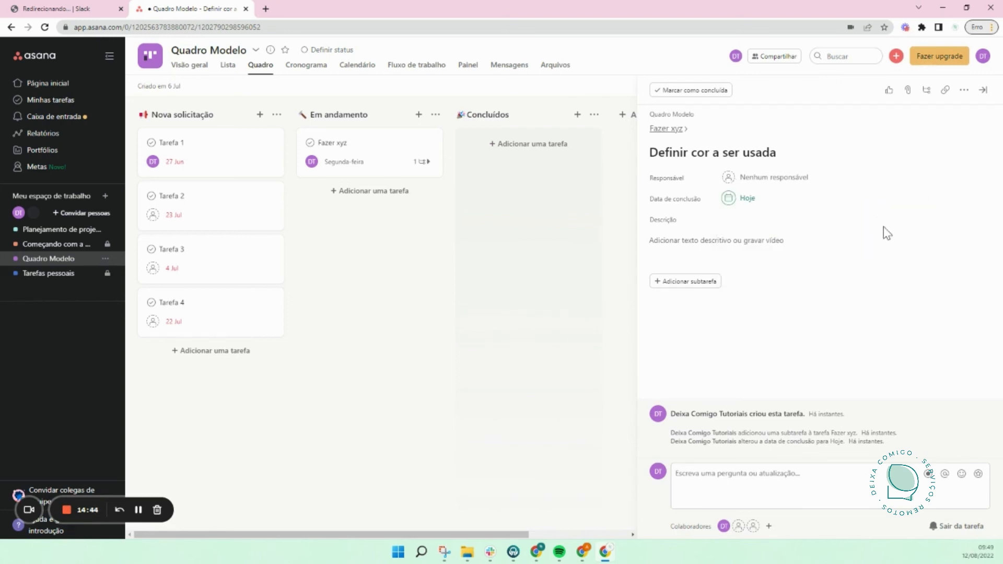
pyautogui.click(767, 178)
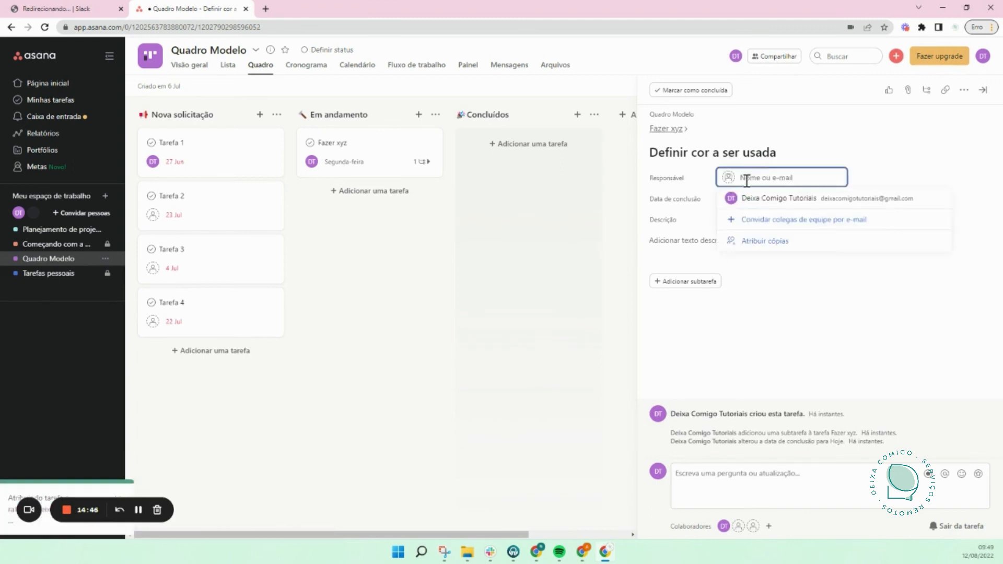
pyautogui.click(897, 178)
pyautogui.click(789, 178)
pyautogui.click(899, 170)
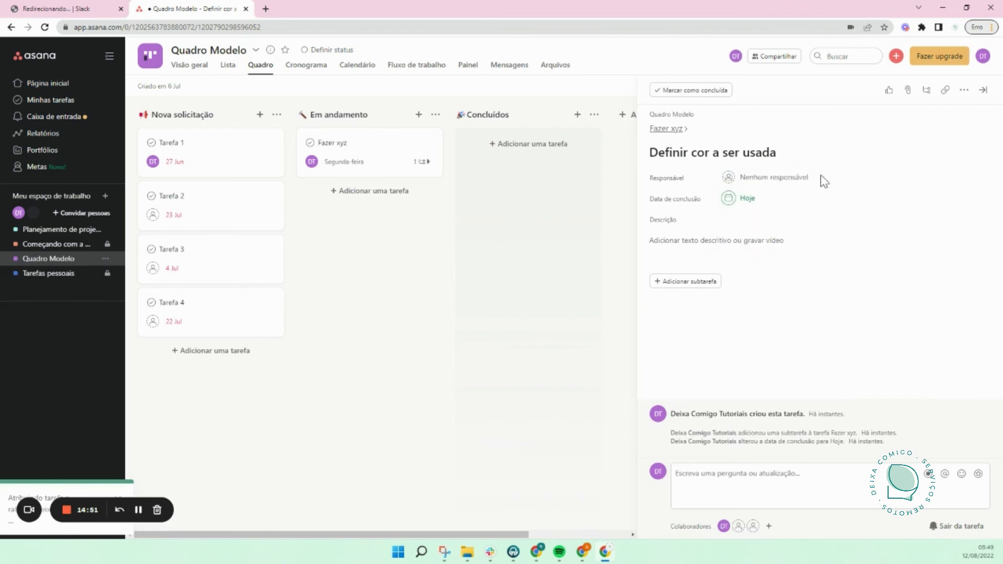
pyautogui.click(773, 179)
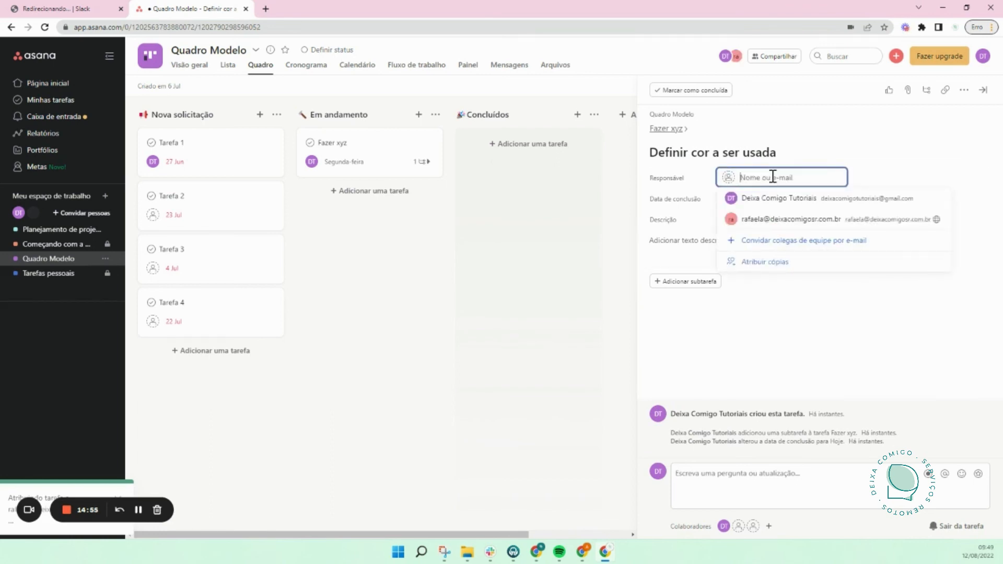
pyautogui.click(781, 225)
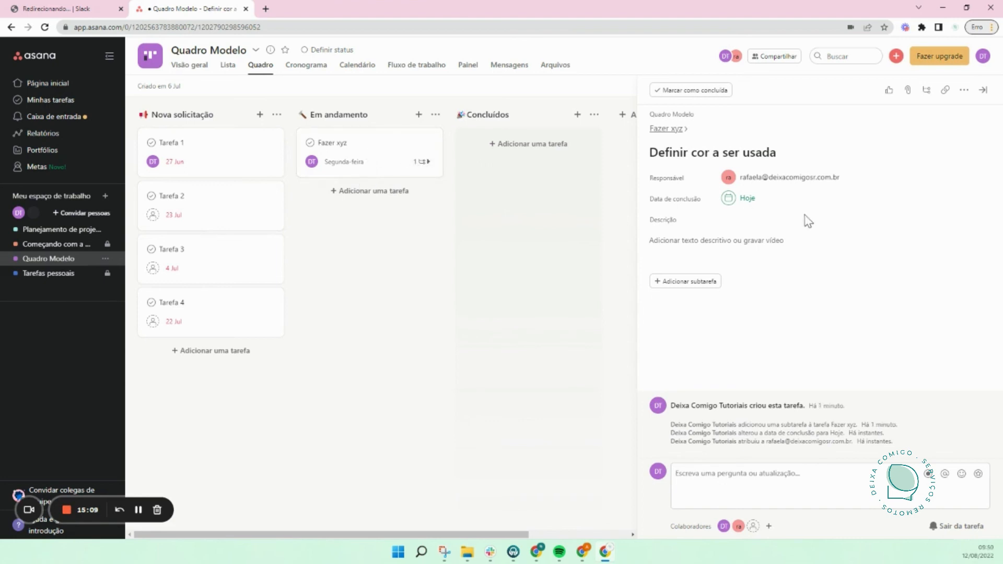
# Step: Add the Definir cor a ser usada subtask to the Quadro Modelo project and close its details
pyautogui.click(962, 92)
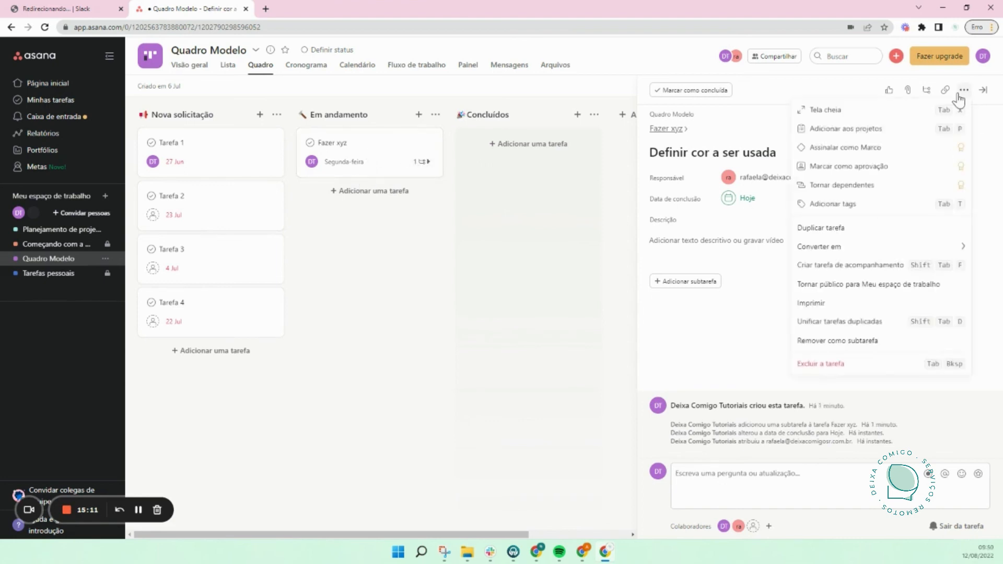
pyautogui.moveTo(851, 254)
pyautogui.click(913, 134)
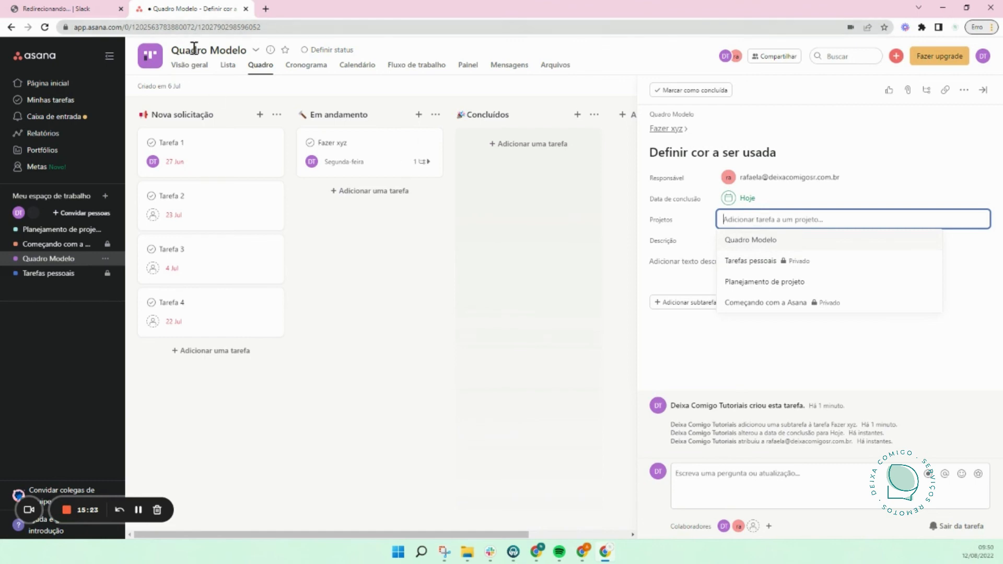
pyautogui.click(778, 240)
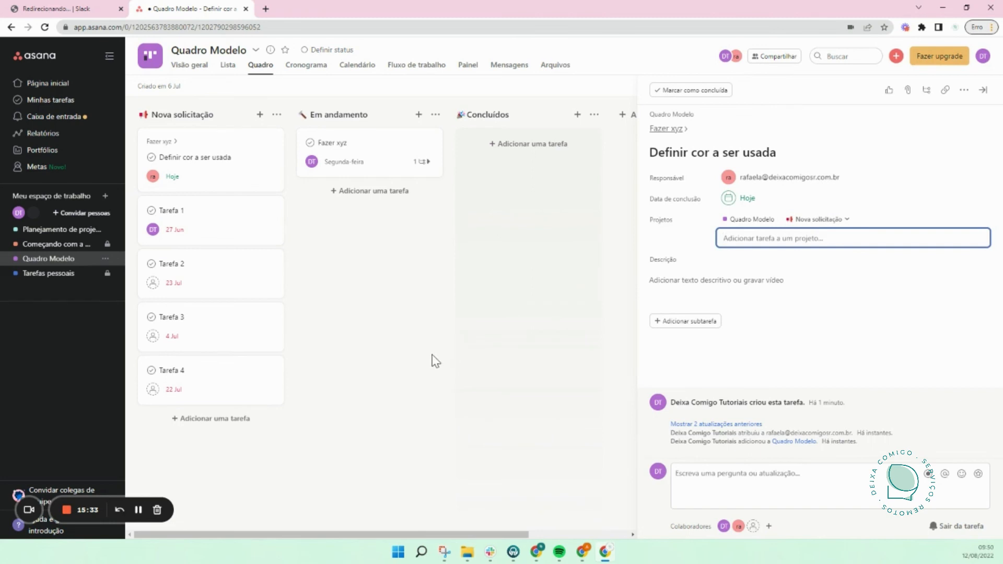
pyautogui.moveTo(796, 185)
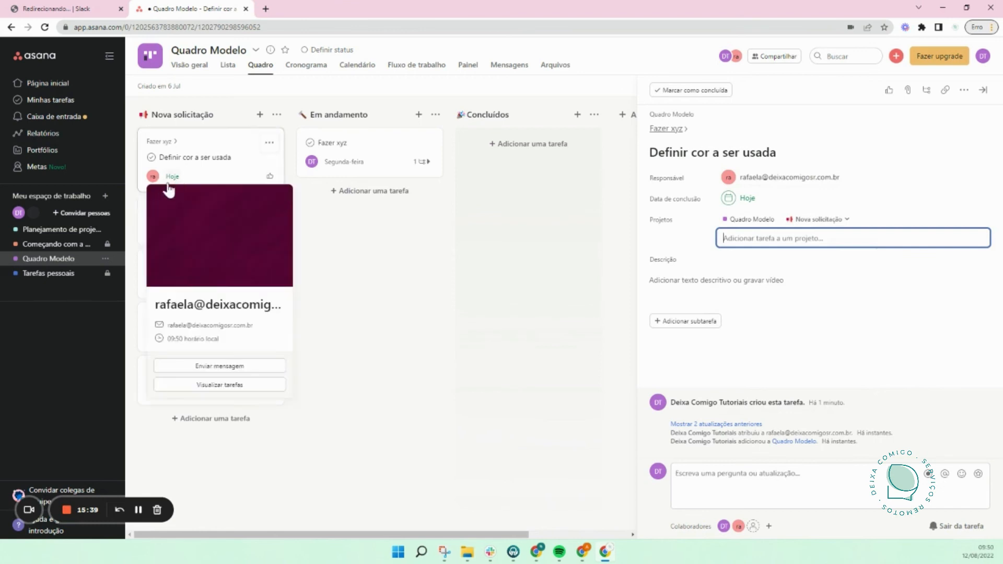
pyautogui.click(552, 286)
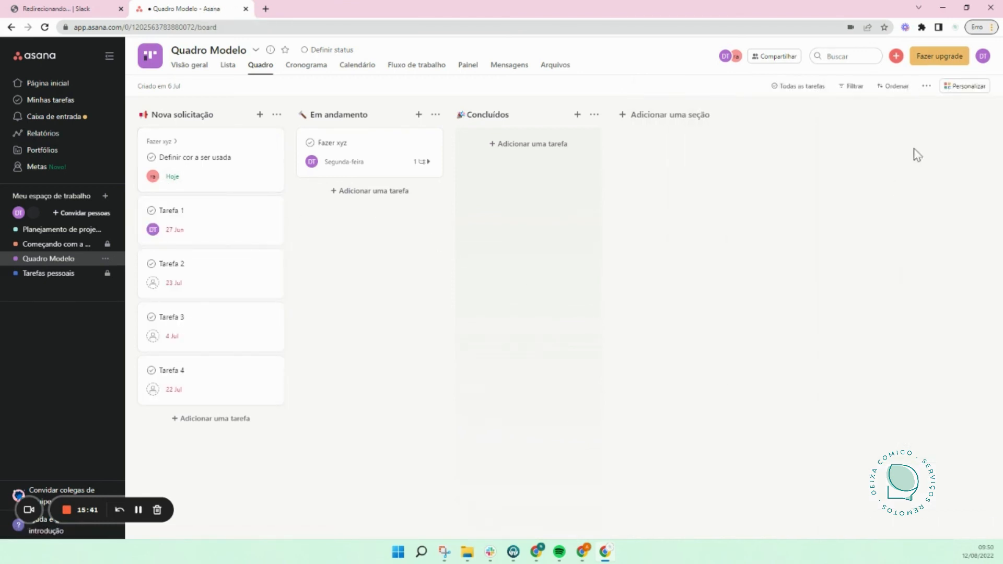
pyautogui.click(856, 87)
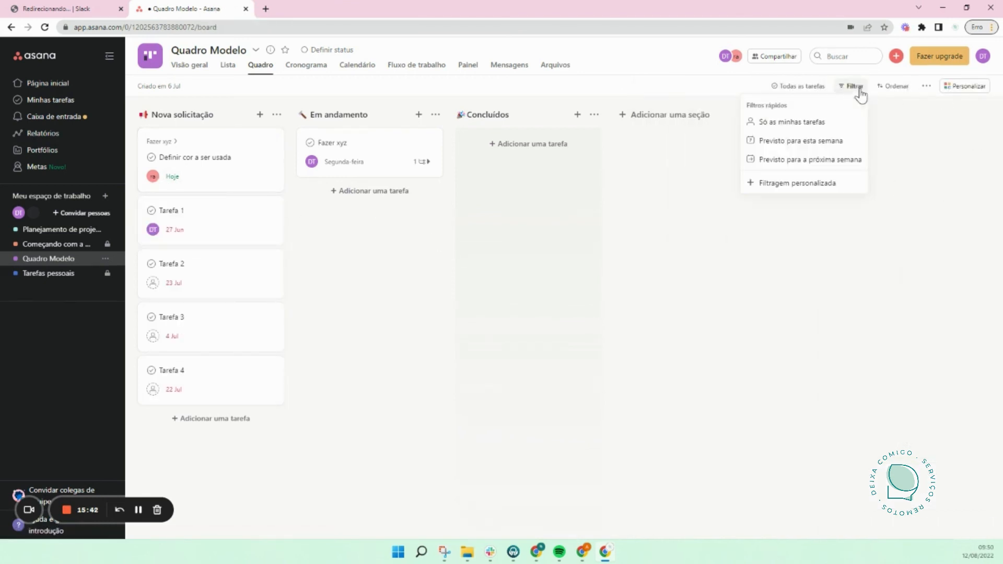
pyautogui.click(828, 124)
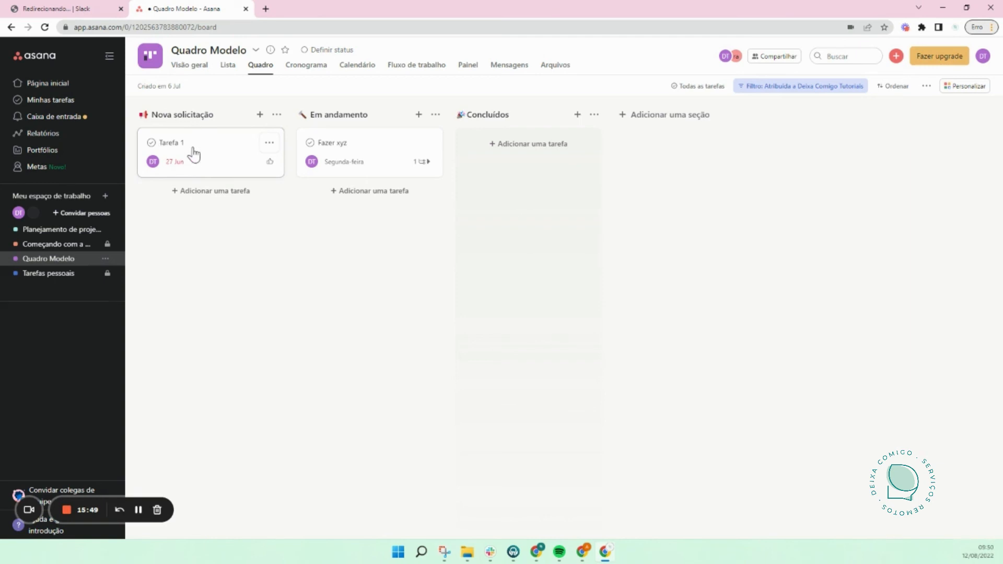
pyautogui.click(821, 91)
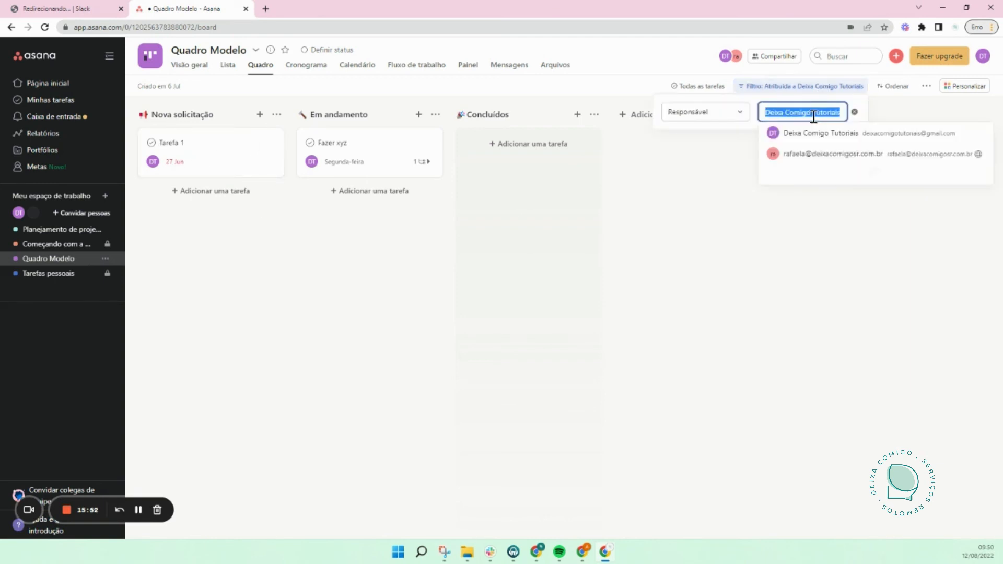
pyautogui.click(816, 155)
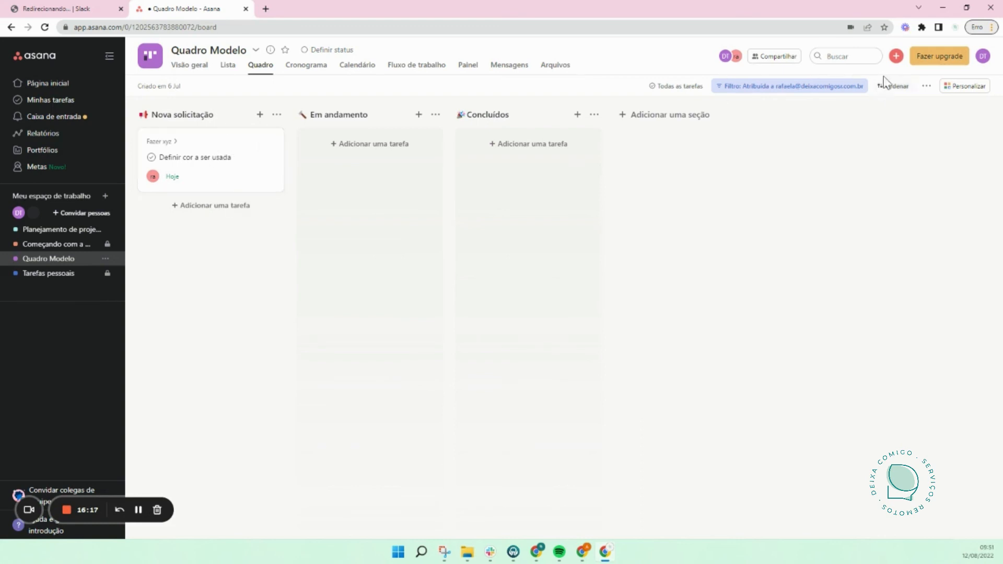
pyautogui.click(838, 88)
pyautogui.click(854, 112)
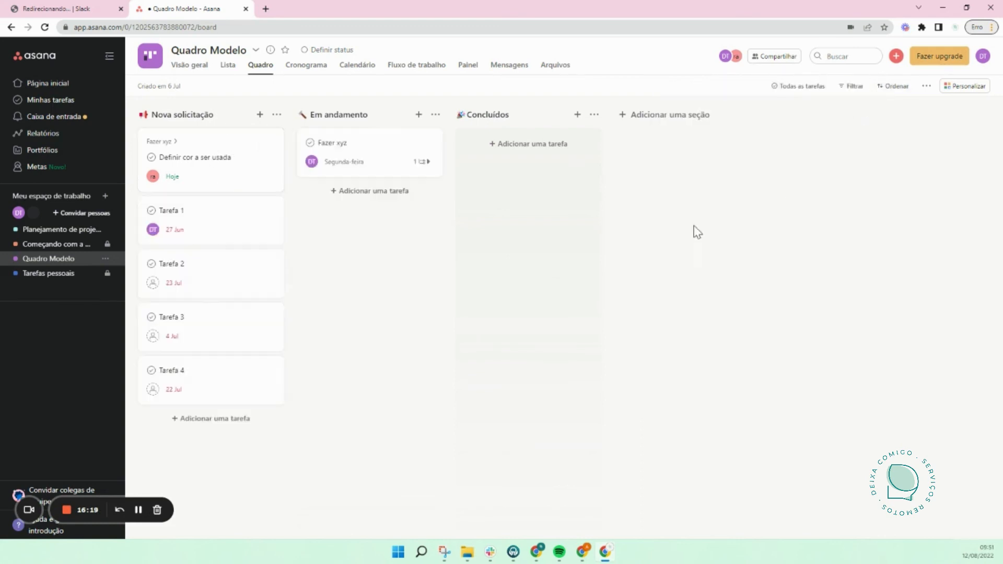
pyautogui.click(350, 152)
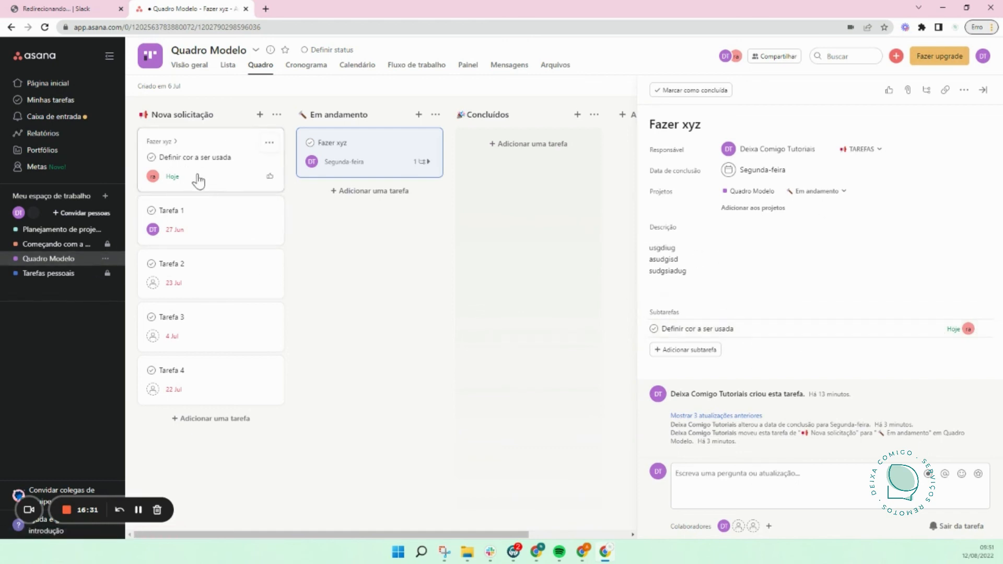
pyautogui.click(570, 358)
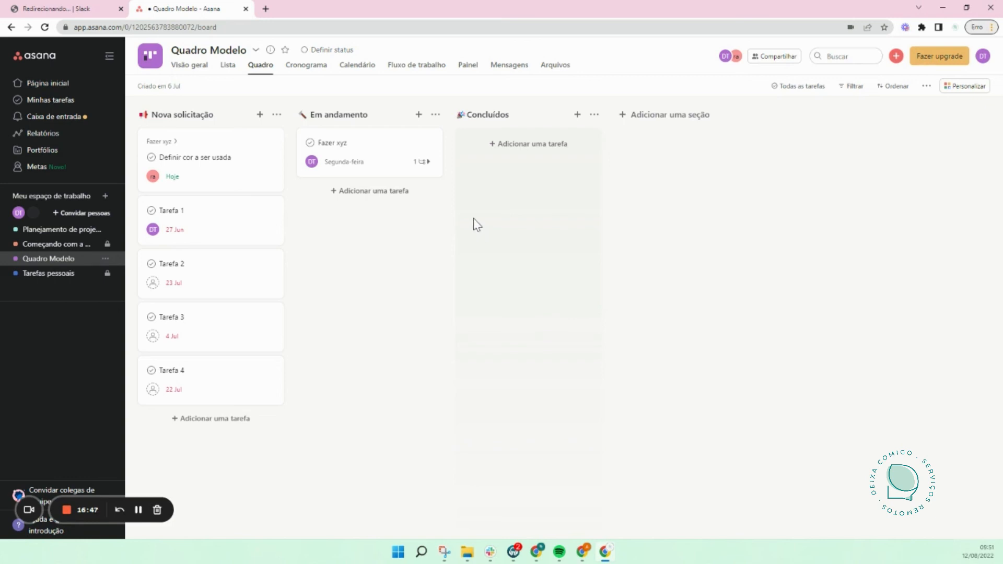
pyautogui.click(66, 511)
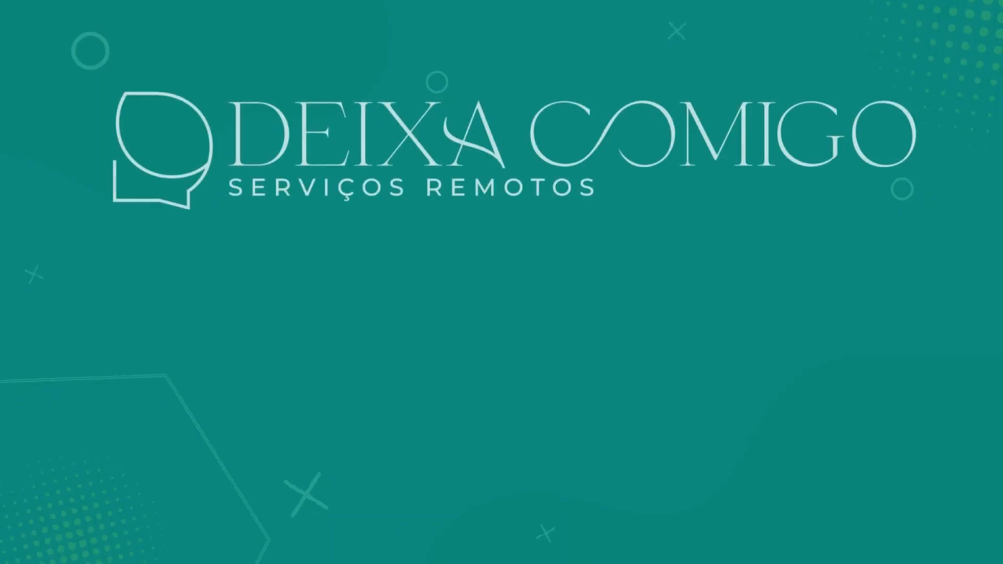